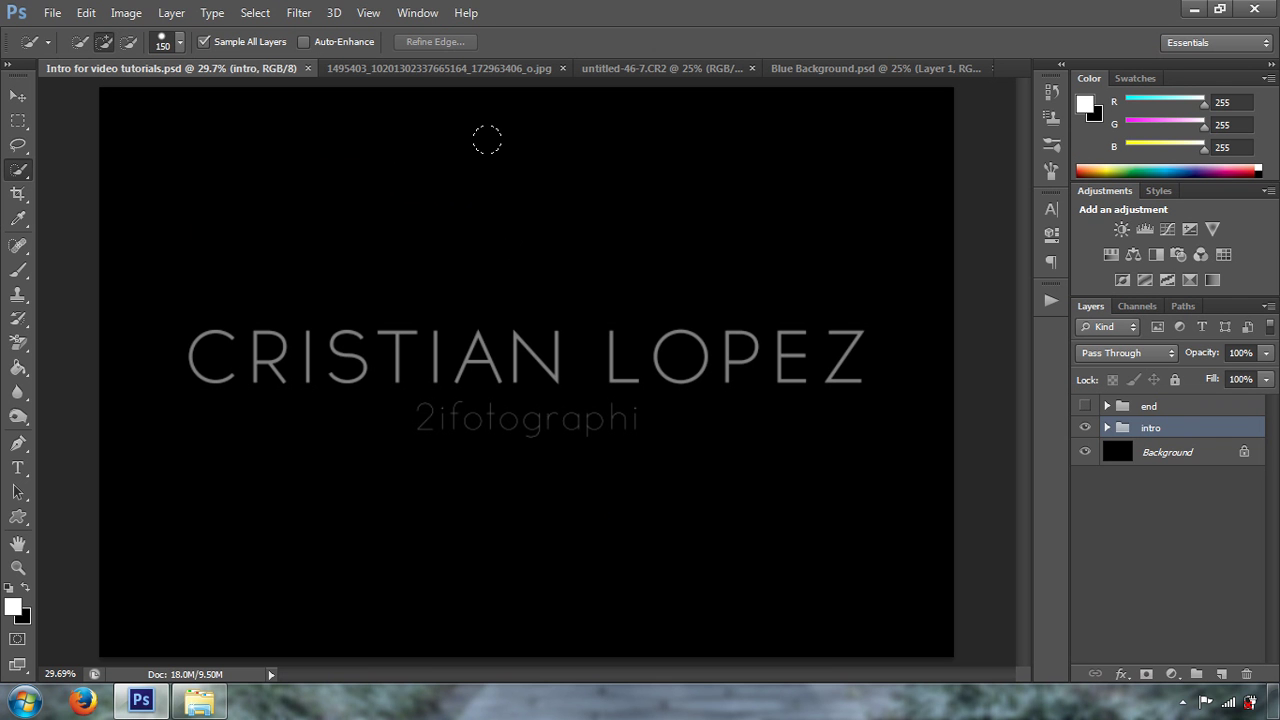
- View the studio setup photo and switch to the portrait document untitled-46-7.CR2 at 25% zoom
{"action": "left_click", "coordinate": [428, 70]}
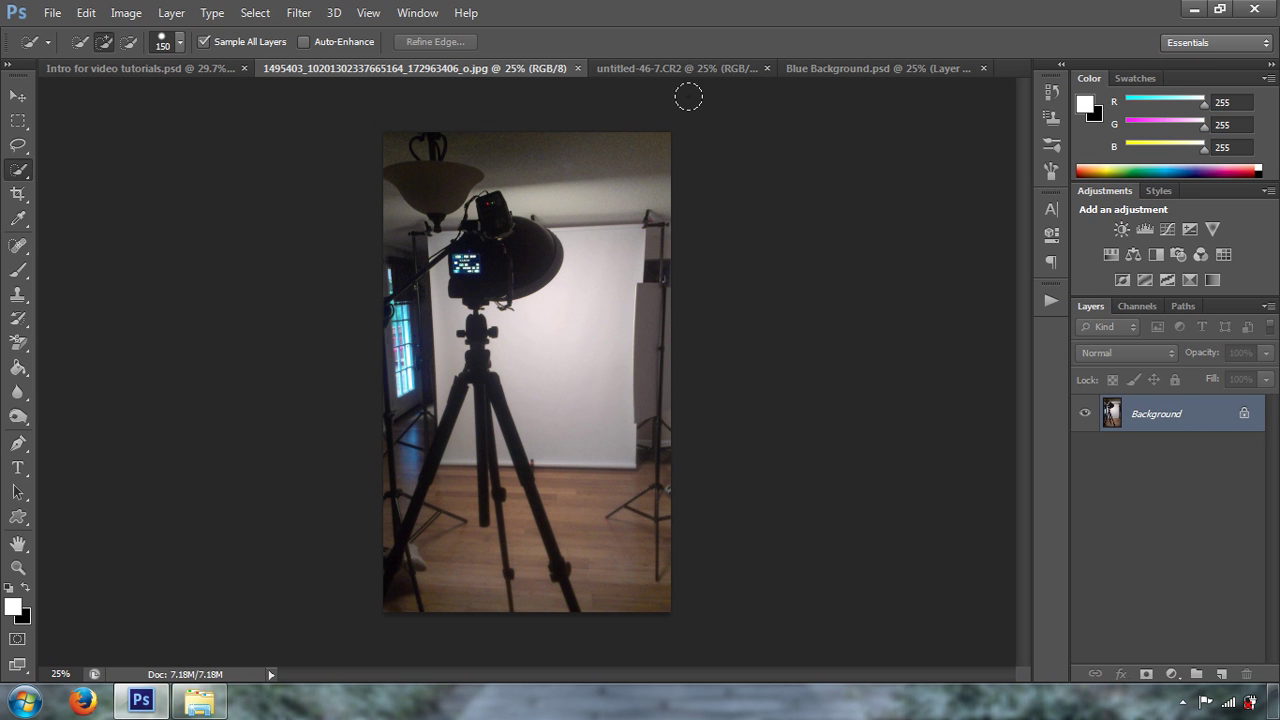
{"action": "left_click", "coordinate": [674, 64]}
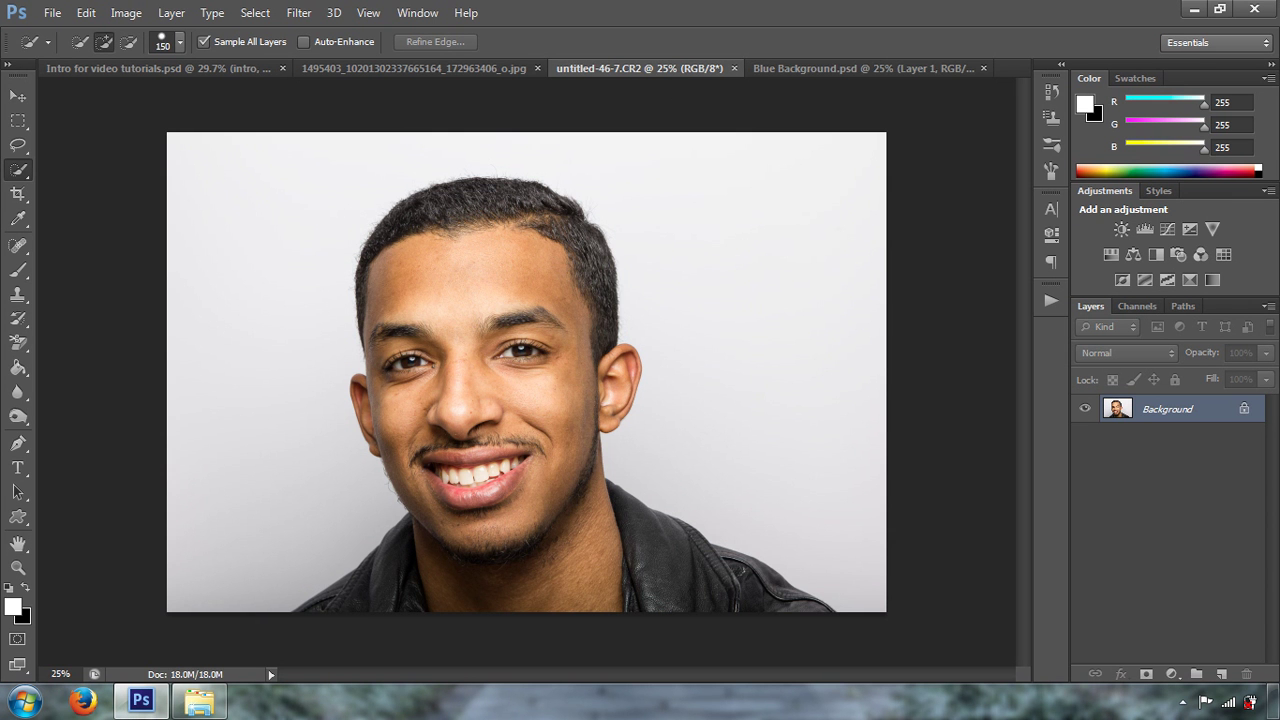
{"action": "key", "text": "ctrl+0"}
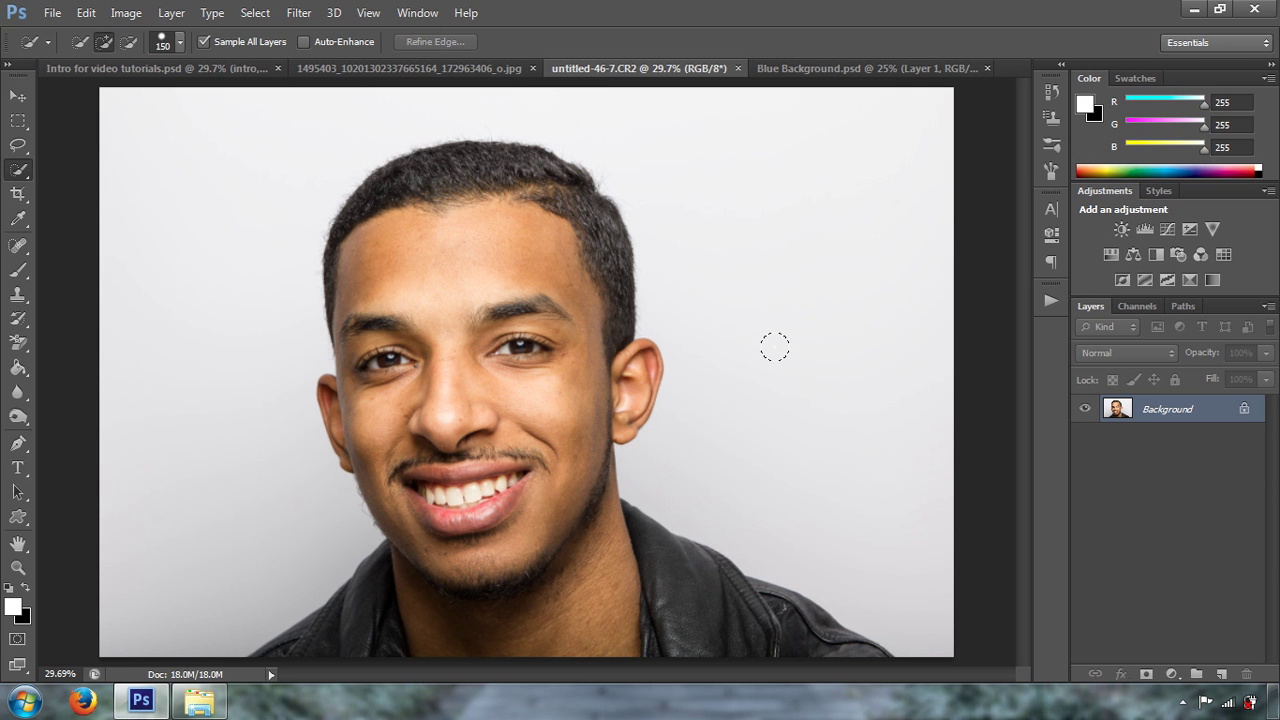
{"action": "key", "text": "ctrl+minus"}
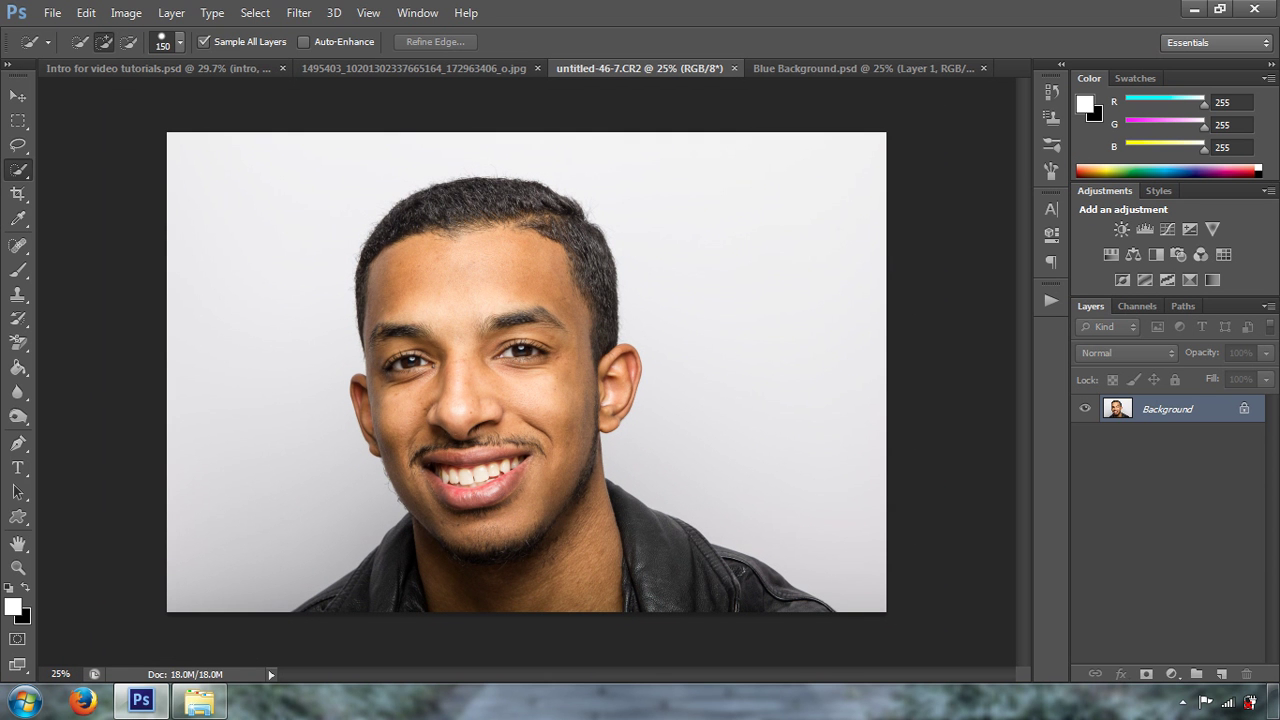
- Add a Channel Mixer adjustment layer with Monochrome enabled above the portrait and set its opacity to 30%
{"action": "left_click", "coordinate": [1202, 257]}
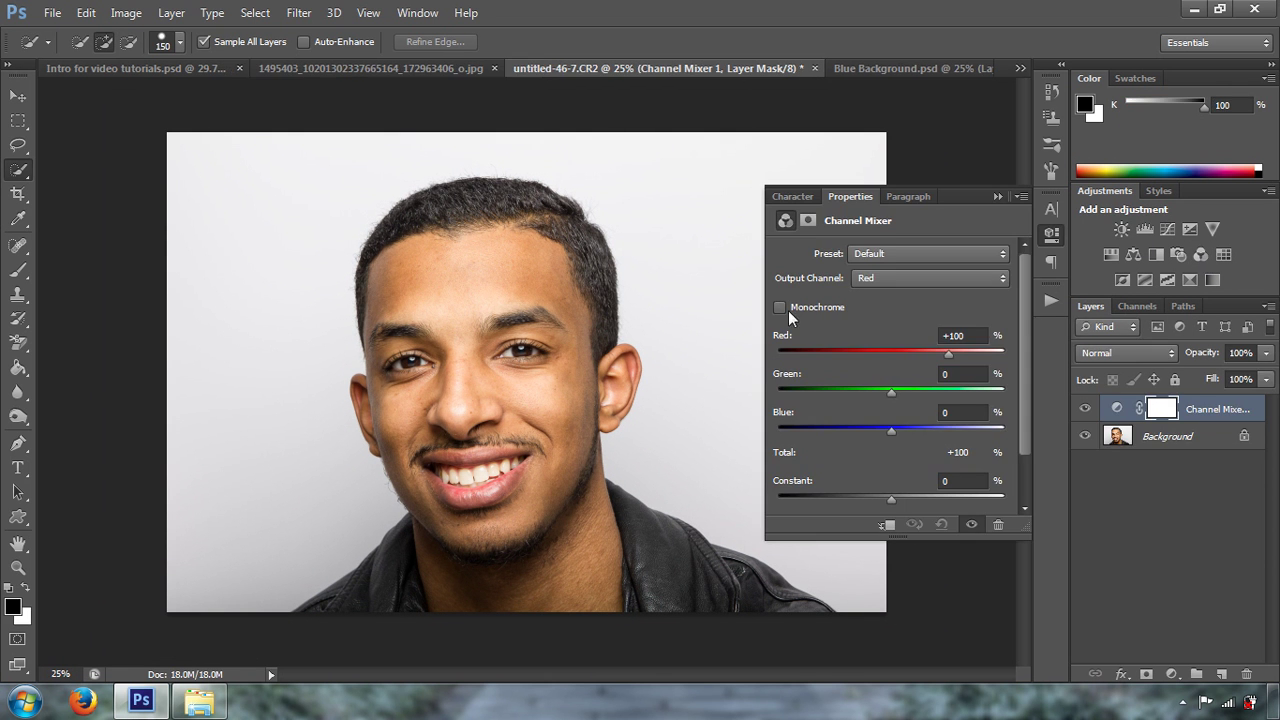
{"action": "left_click", "coordinate": [781, 307]}
{"action": "left_click", "coordinate": [997, 197]}
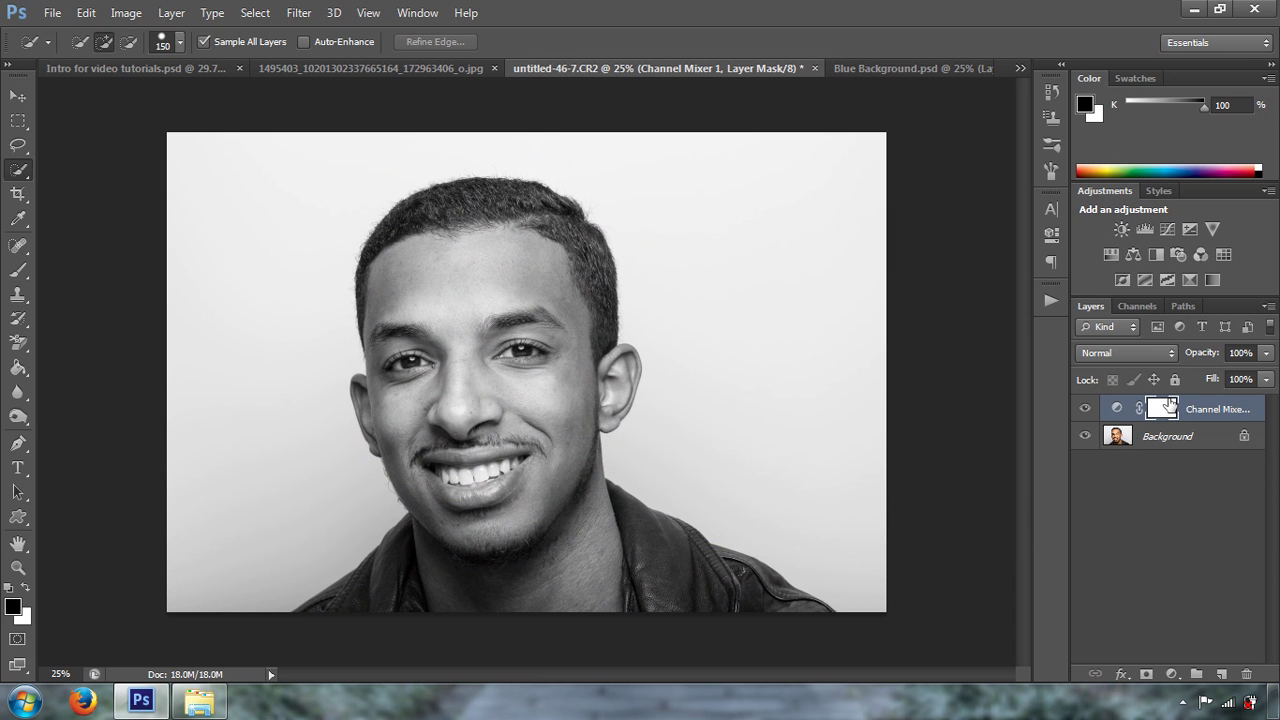
{"action": "left_click", "coordinate": [1241, 353]}
{"action": "type", "text": "30"}
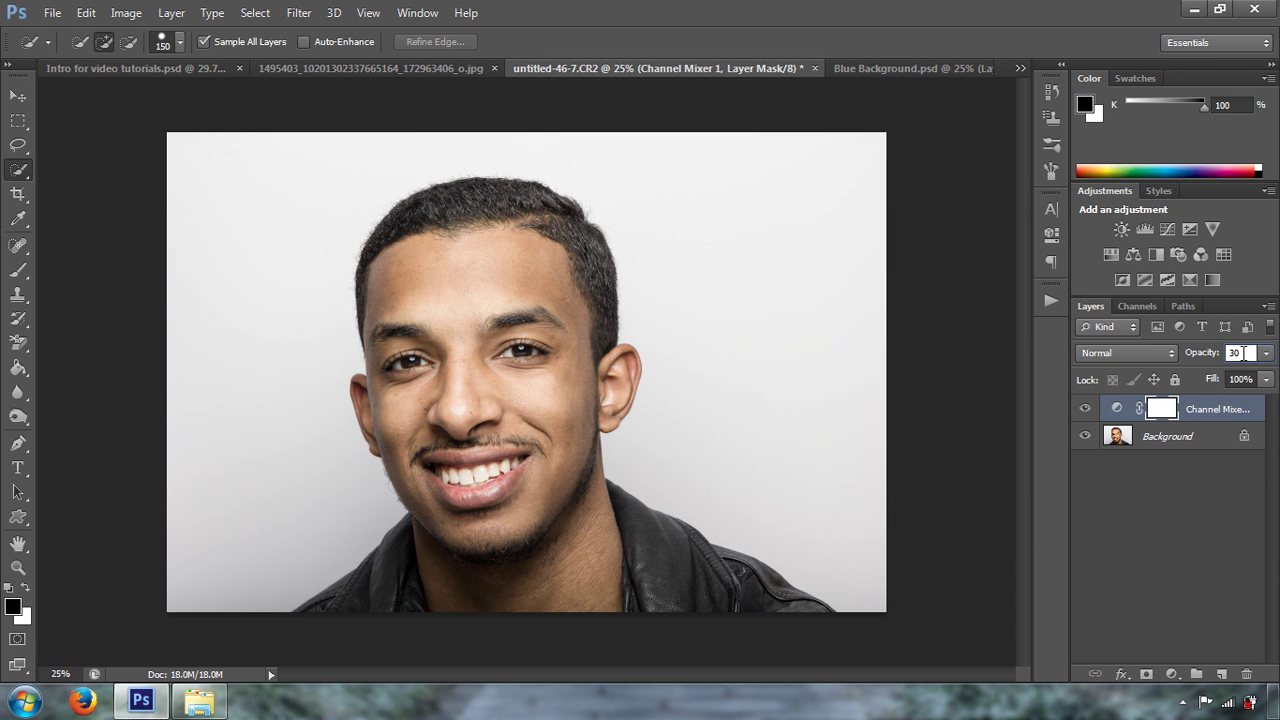
- Add a second monochrome Channel Mixer adjustment layer in Soft Light blend mode at 30% opacity
{"action": "left_click", "coordinate": [1203, 256]}
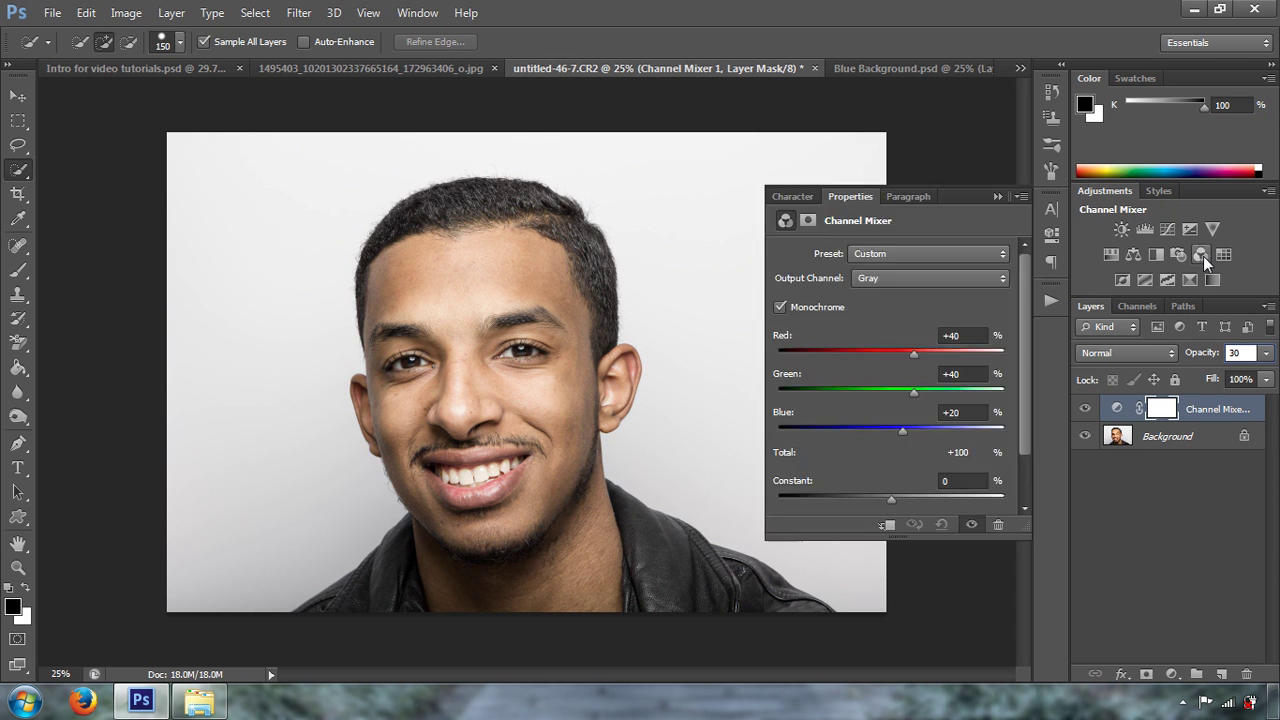
{"action": "left_click", "coordinate": [779, 307]}
{"action": "left_click", "coordinate": [994, 199]}
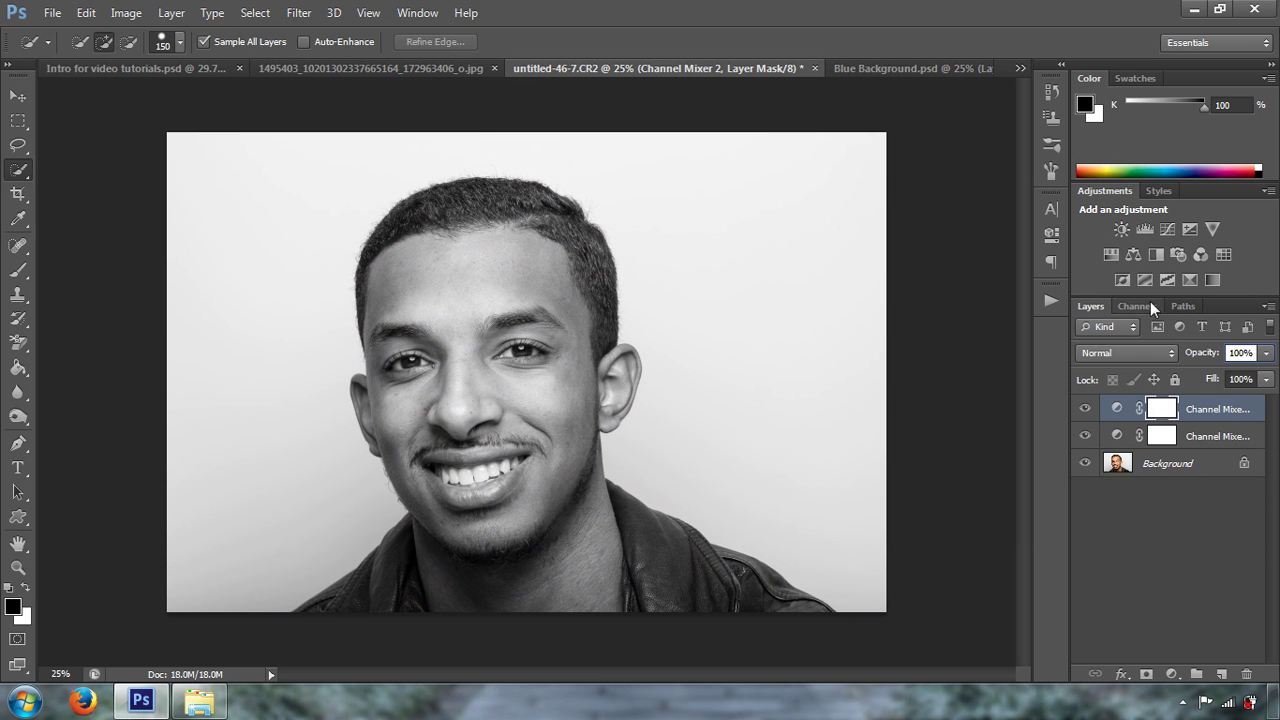
{"action": "left_click", "coordinate": [1126, 352]}
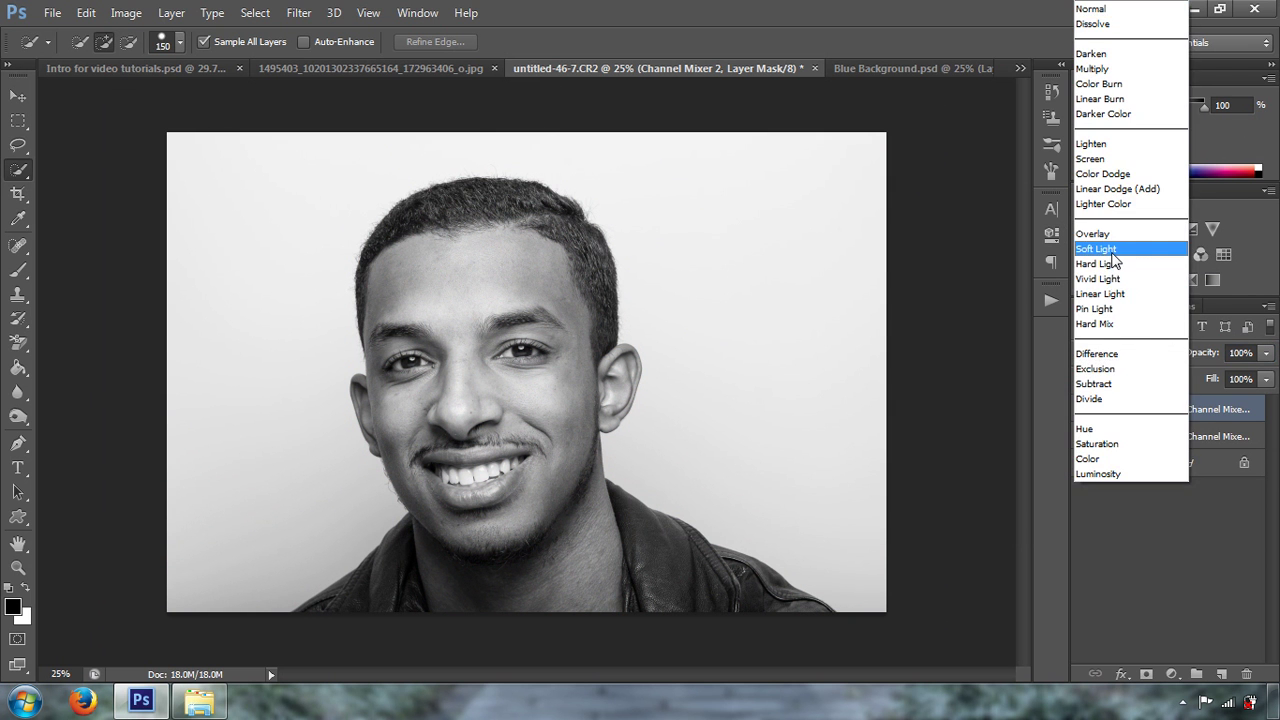
{"action": "left_click", "coordinate": [1108, 249]}
{"action": "left_click", "coordinate": [1243, 353]}
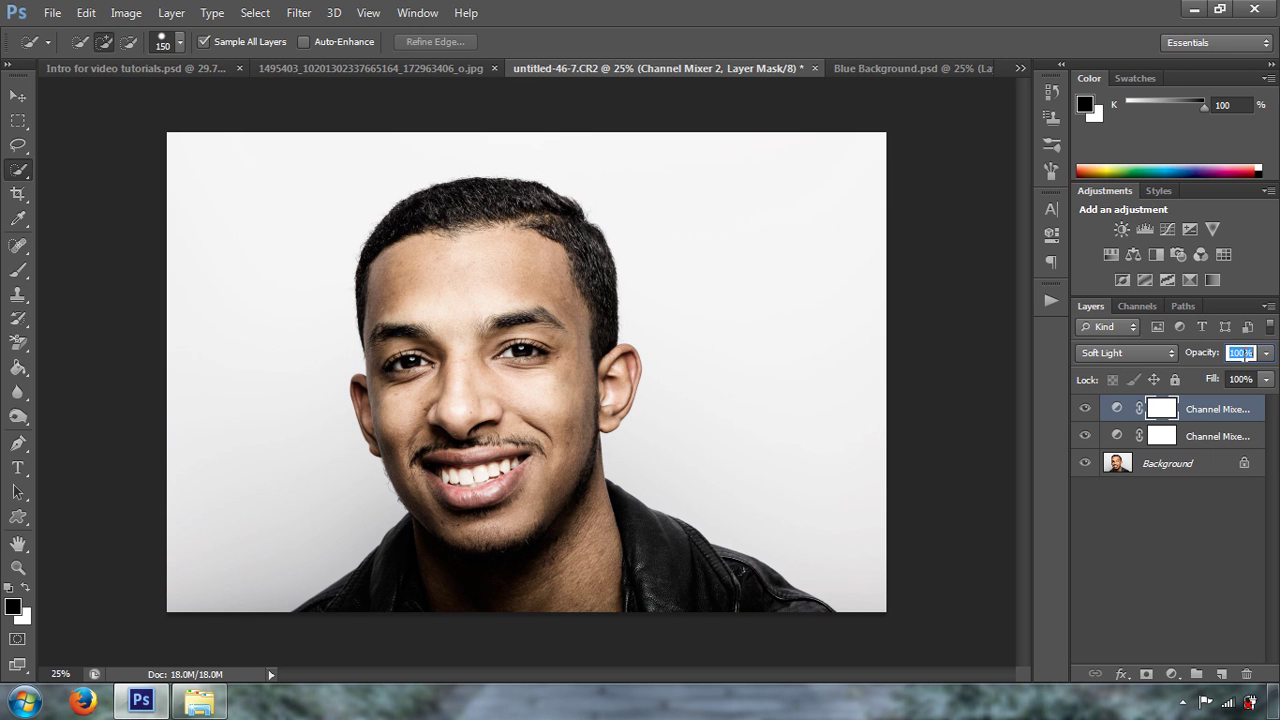
{"action": "type", "text": "30"}
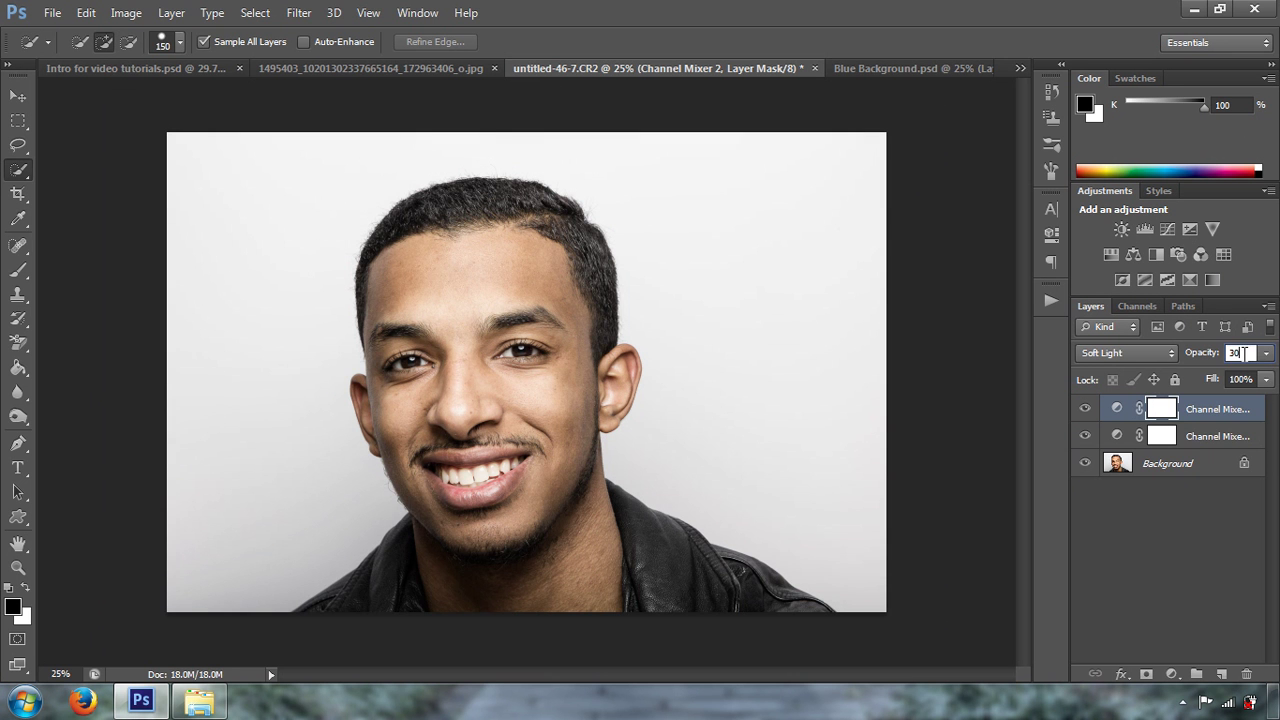
- Toggle the visibility of the two Channel Mixer layers to compare their effect on the portrait
{"action": "left_click", "coordinate": [1086, 409]}
{"action": "left_click", "coordinate": [1086, 409]}
{"action": "left_click", "coordinate": [1086, 436]}
{"action": "left_click", "coordinate": [1086, 409]}
{"action": "left_click", "coordinate": [1086, 409]}
- Select the man's head, neck and jacket on the Background layer with the Quick Selection tool
{"action": "left_click", "coordinate": [1129, 467]}
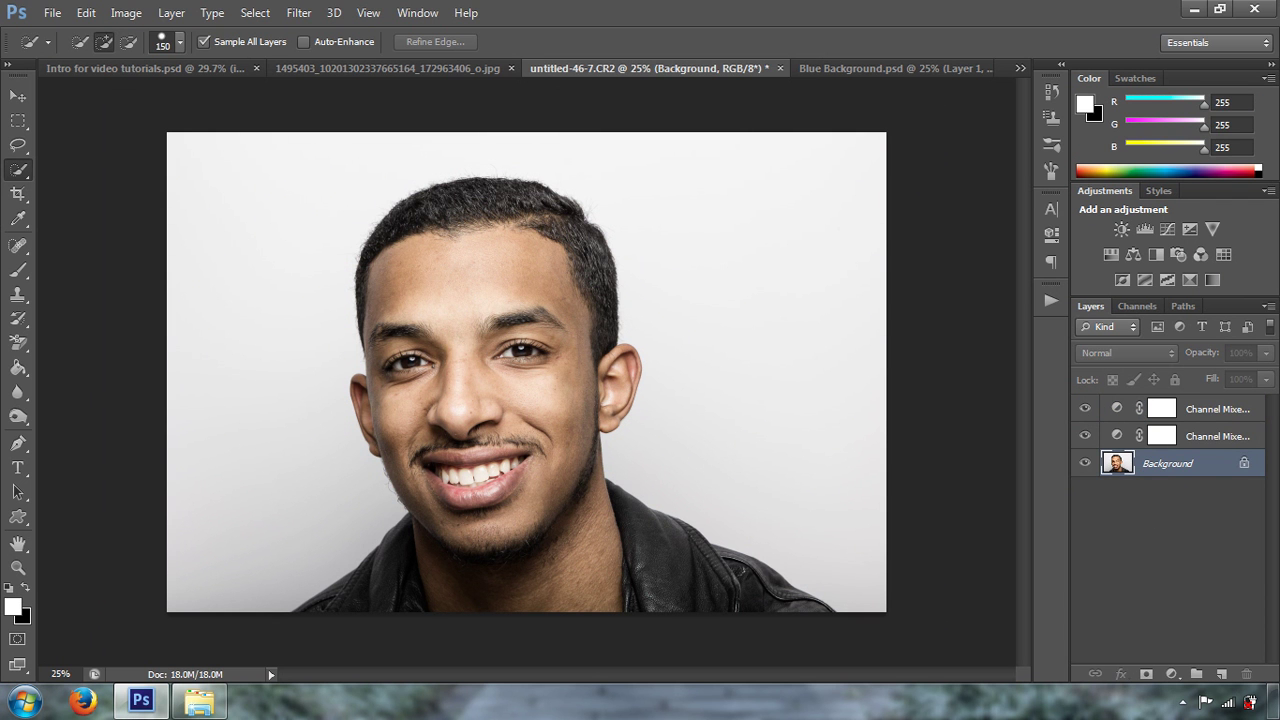
{"action": "key", "text": "alt+w"}
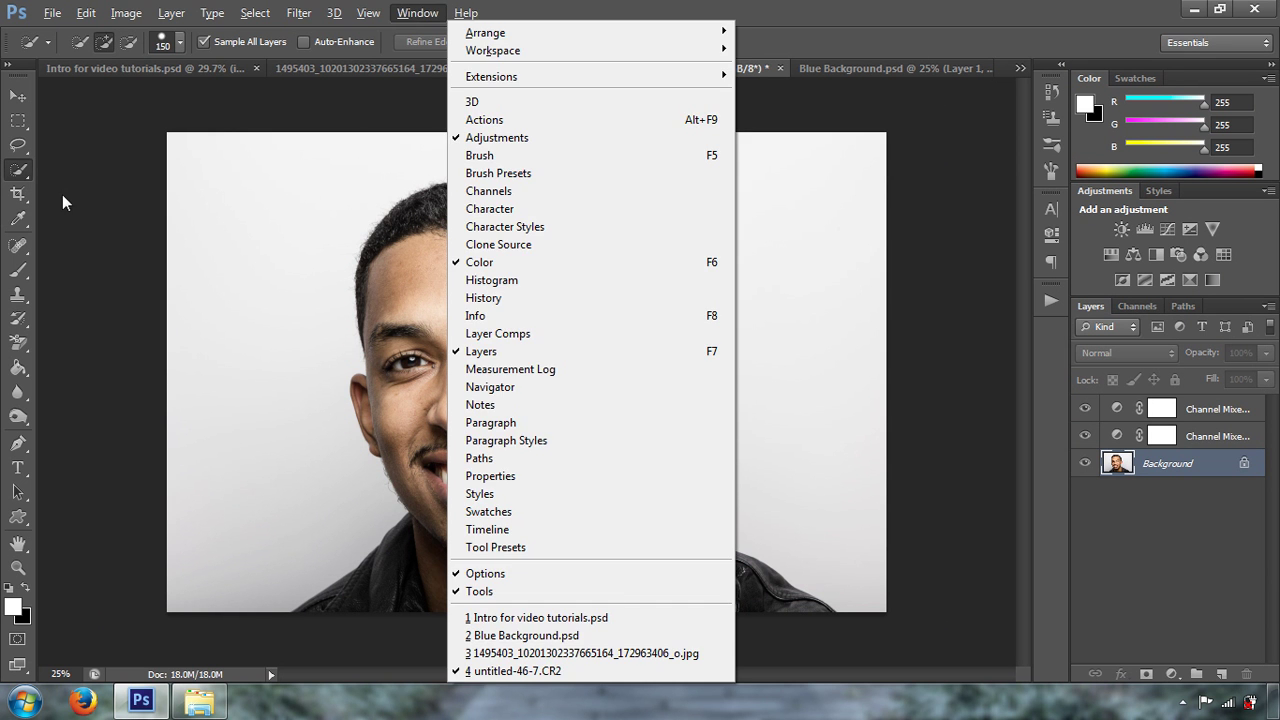
{"action": "key", "text": "Escape"}
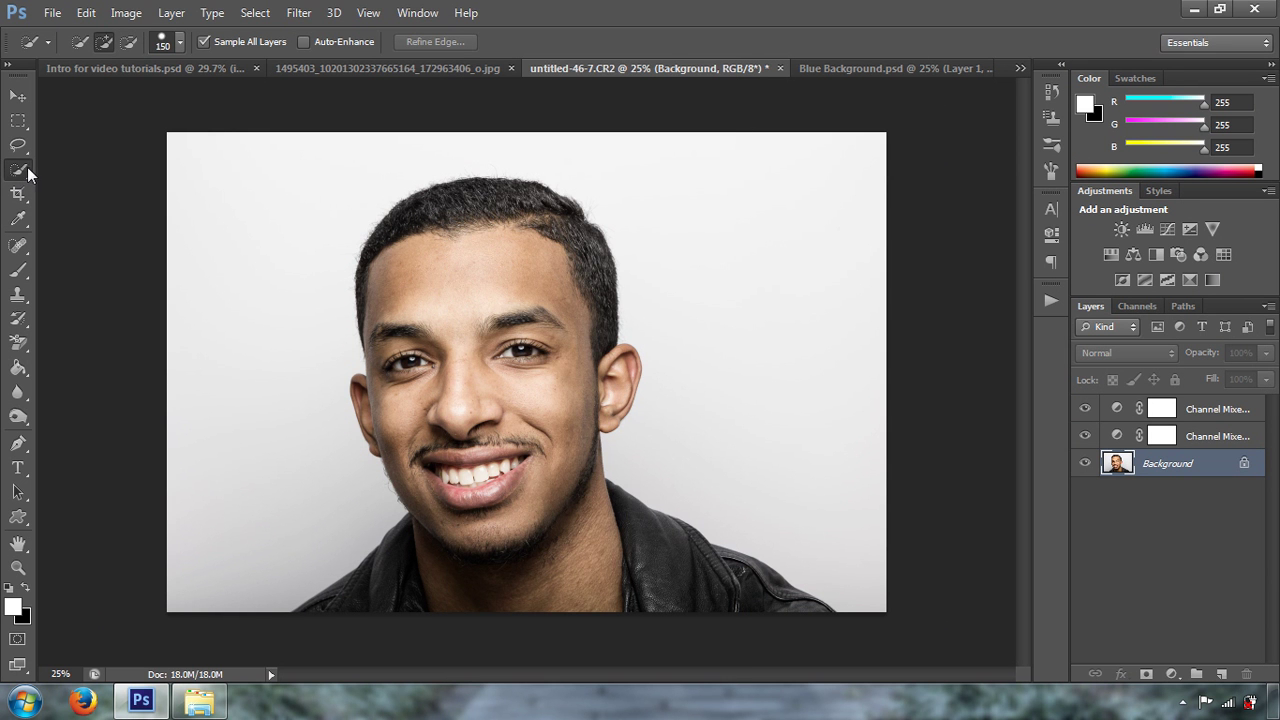
{"action": "right_click", "coordinate": [28, 175]}
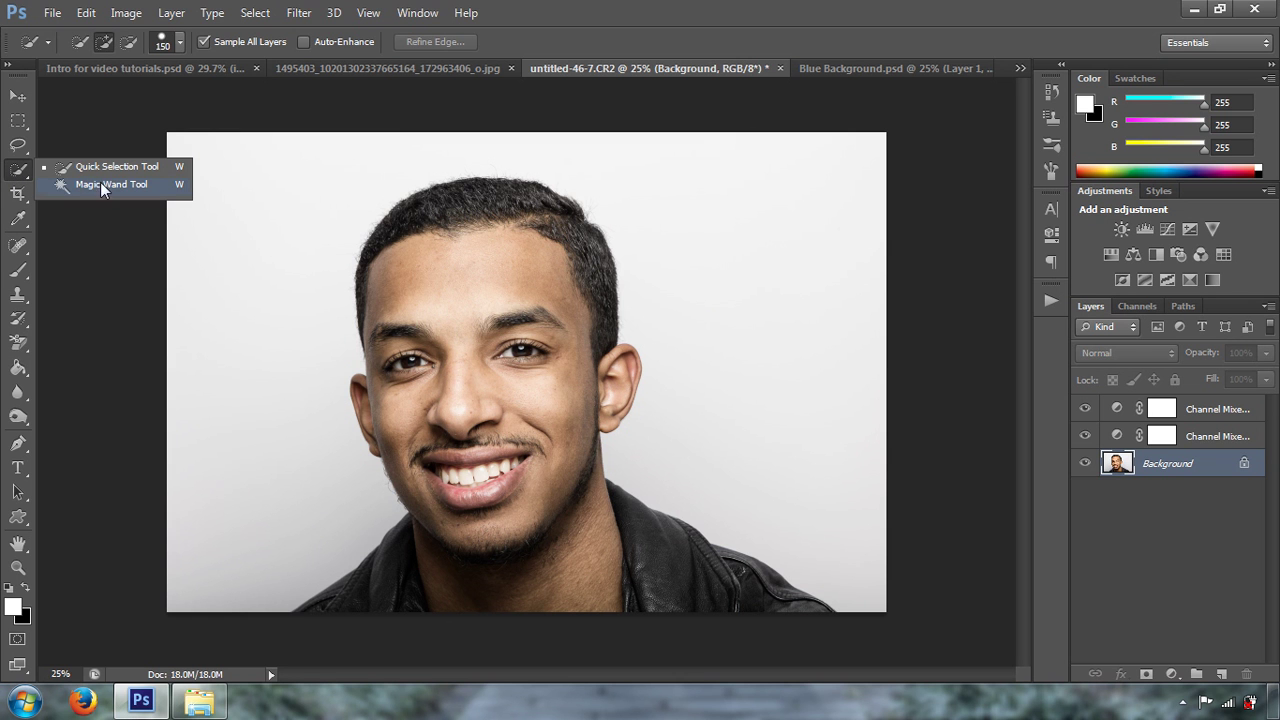
{"action": "key", "text": "Escape"}
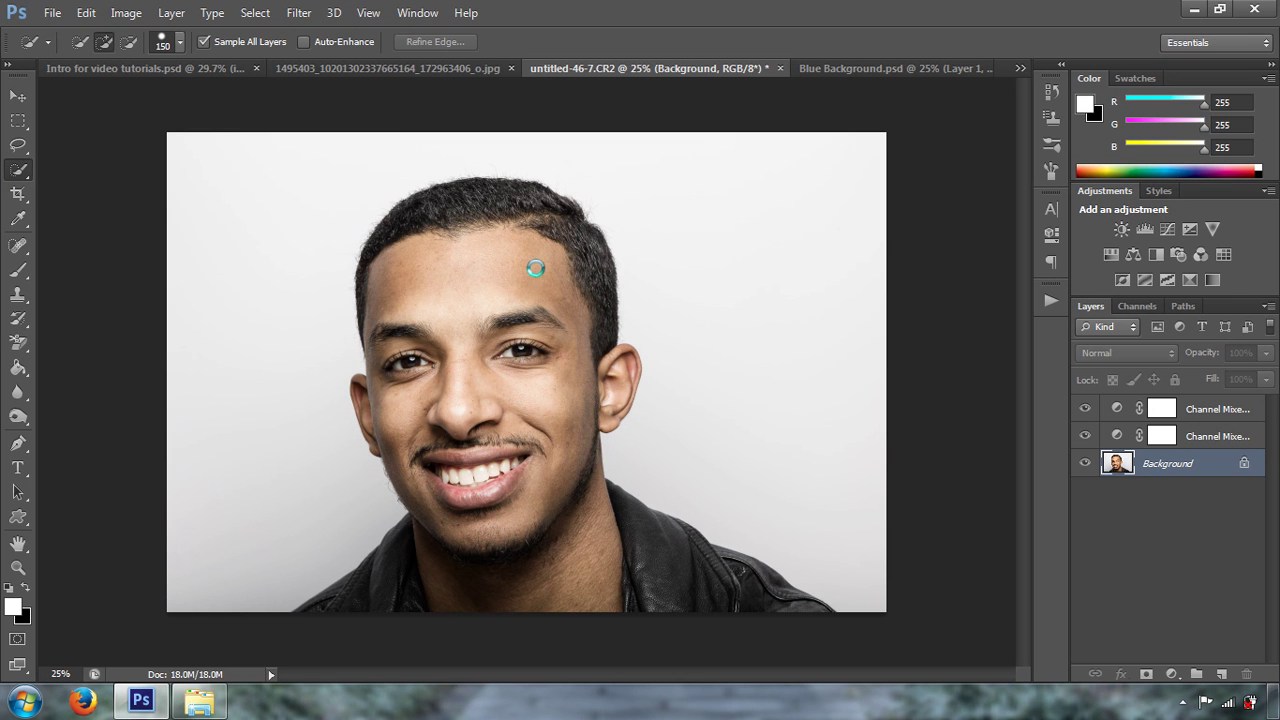
{"action": "left_click", "coordinate": [20, 194]}
{"action": "left_click", "coordinate": [20, 172]}
{"action": "mouse_move", "coordinate": [474, 263]}
{"action": "left_mouse_down"}
{"action": "mouse_move", "coordinate": [456, 308]}
{"action": "mouse_move", "coordinate": [477, 425]}
{"action": "mouse_move", "coordinate": [430, 468]}
{"action": "mouse_move", "coordinate": [486, 450]}
{"action": "left_mouse_up"}
{"action": "mouse_move", "coordinate": [485, 496]}
{"action": "left_mouse_down"}
{"action": "mouse_move", "coordinate": [487, 569]}
{"action": "mouse_move", "coordinate": [694, 586]}
{"action": "left_mouse_up"}
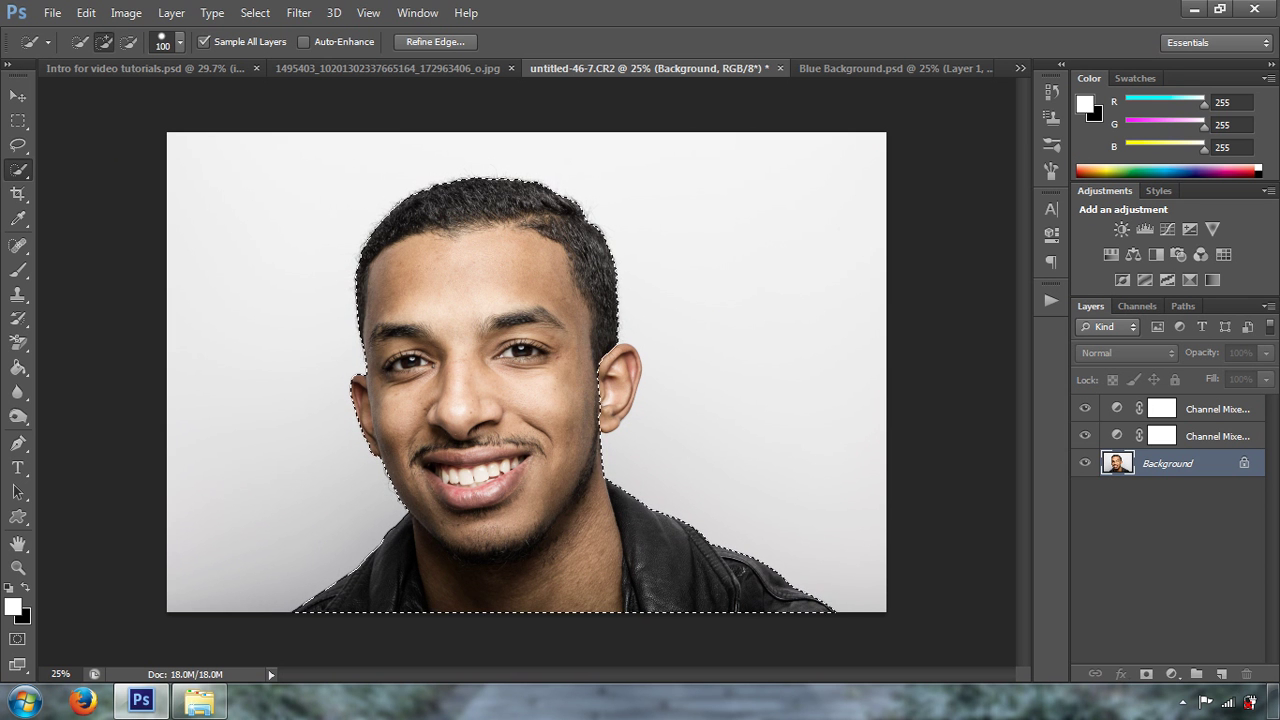
- Reduce the Quick Selection brush size to 80 and add the missing ear to the selection
{"action": "key", "text": "bracketleft"}
{"action": "key", "text": "bracketleft"}
{"action": "key", "text": "bracketleft"}
{"action": "key", "text": "bracketleft"}
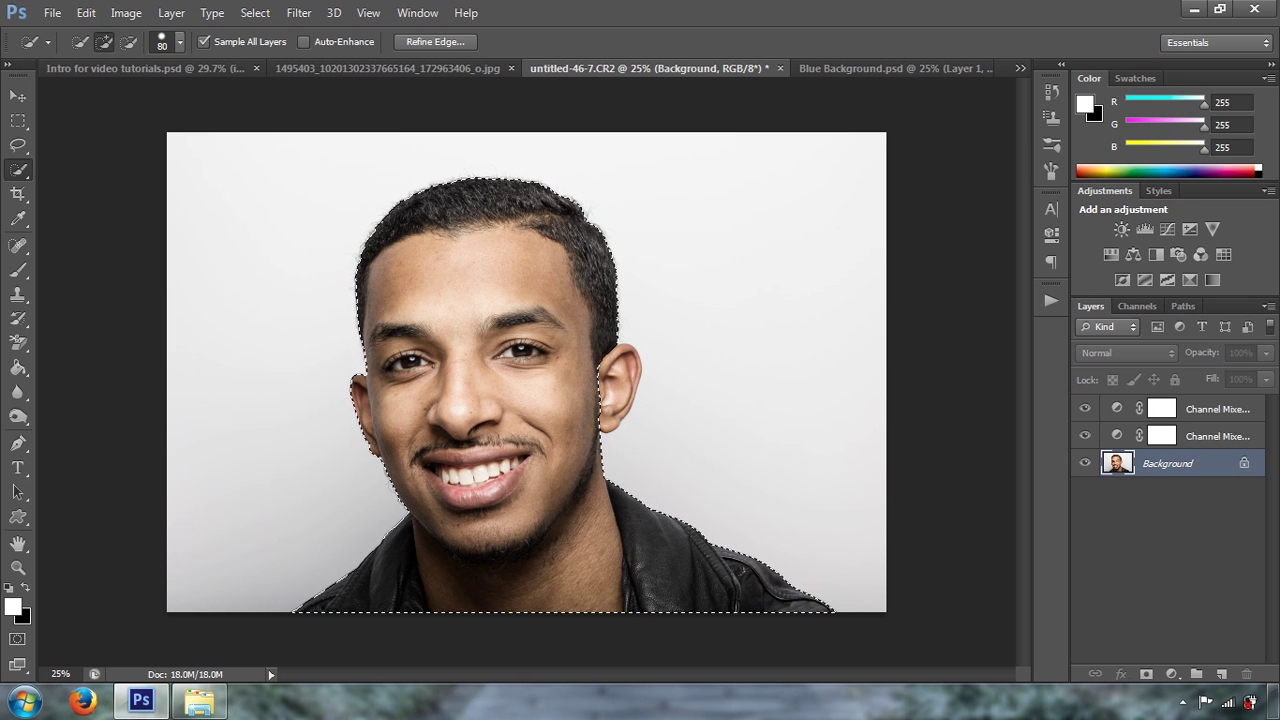
{"action": "left_click", "coordinate": [627, 372]}
- Expand the selection of the man by 2 pixels and invert it to cover the backdrop
{"action": "left_click", "coordinate": [252, 14]}
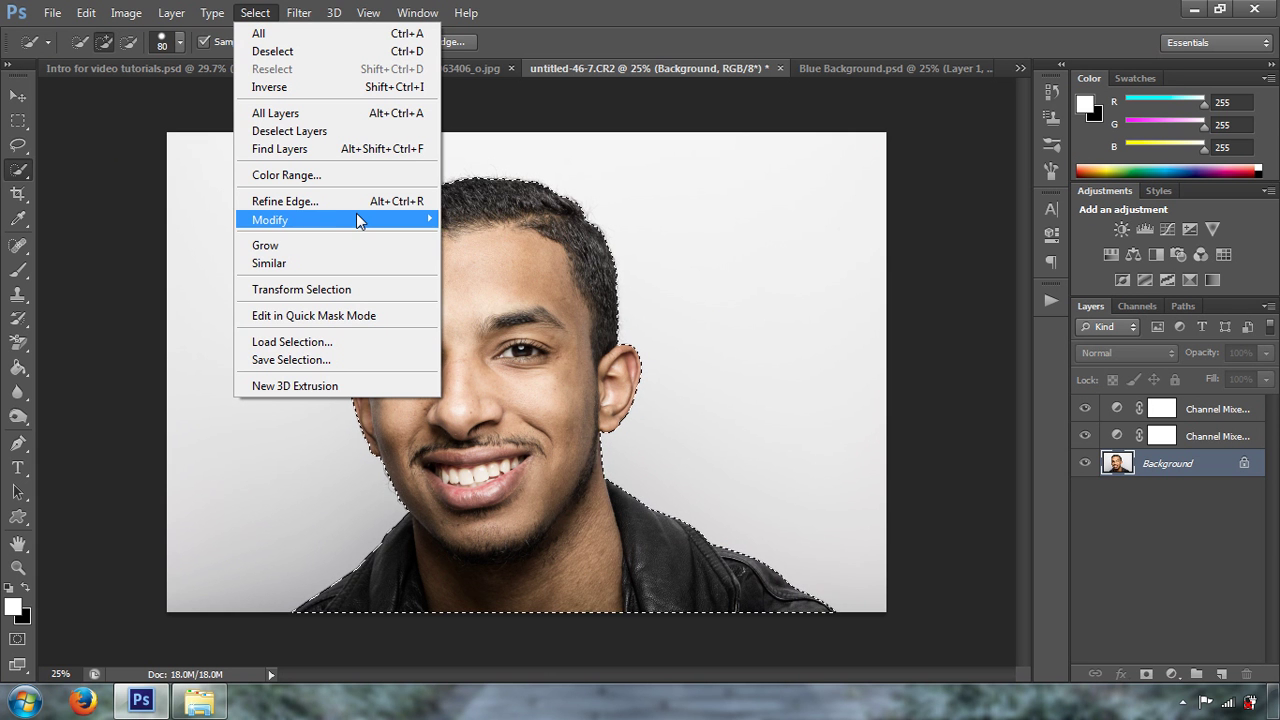
{"action": "mouse_move", "coordinate": [359, 219]}
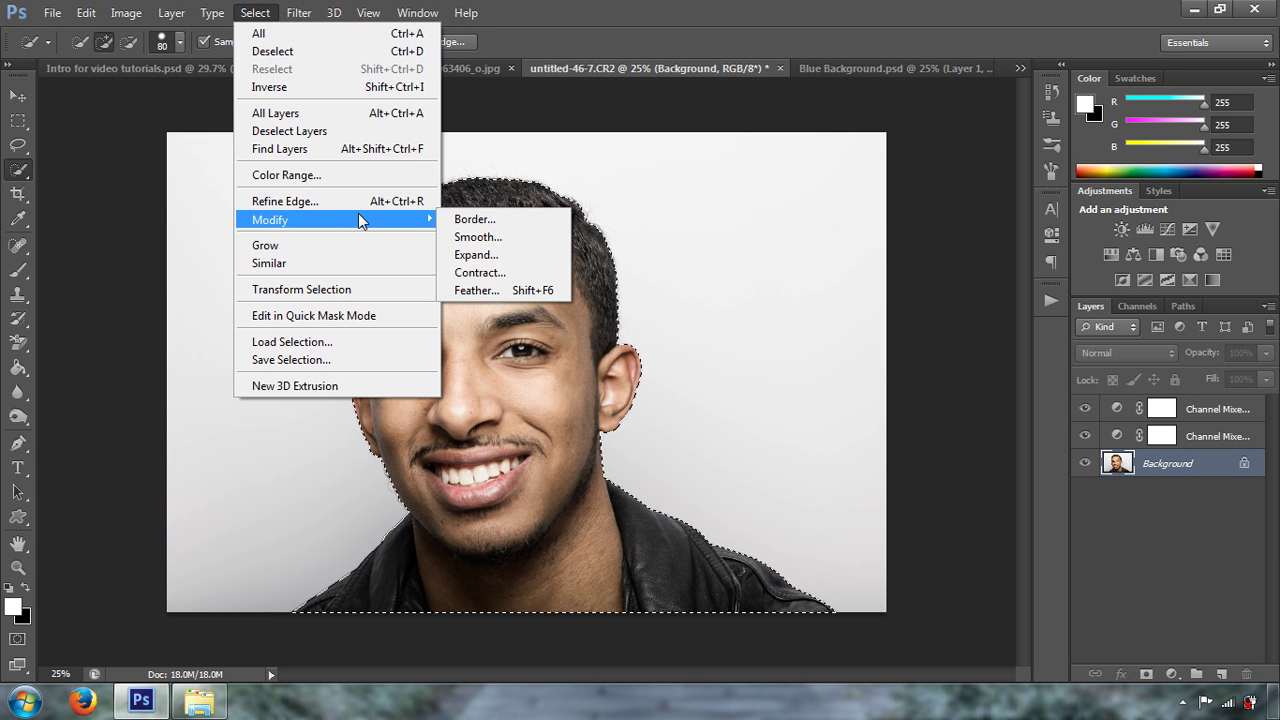
{"action": "left_click", "coordinate": [519, 259]}
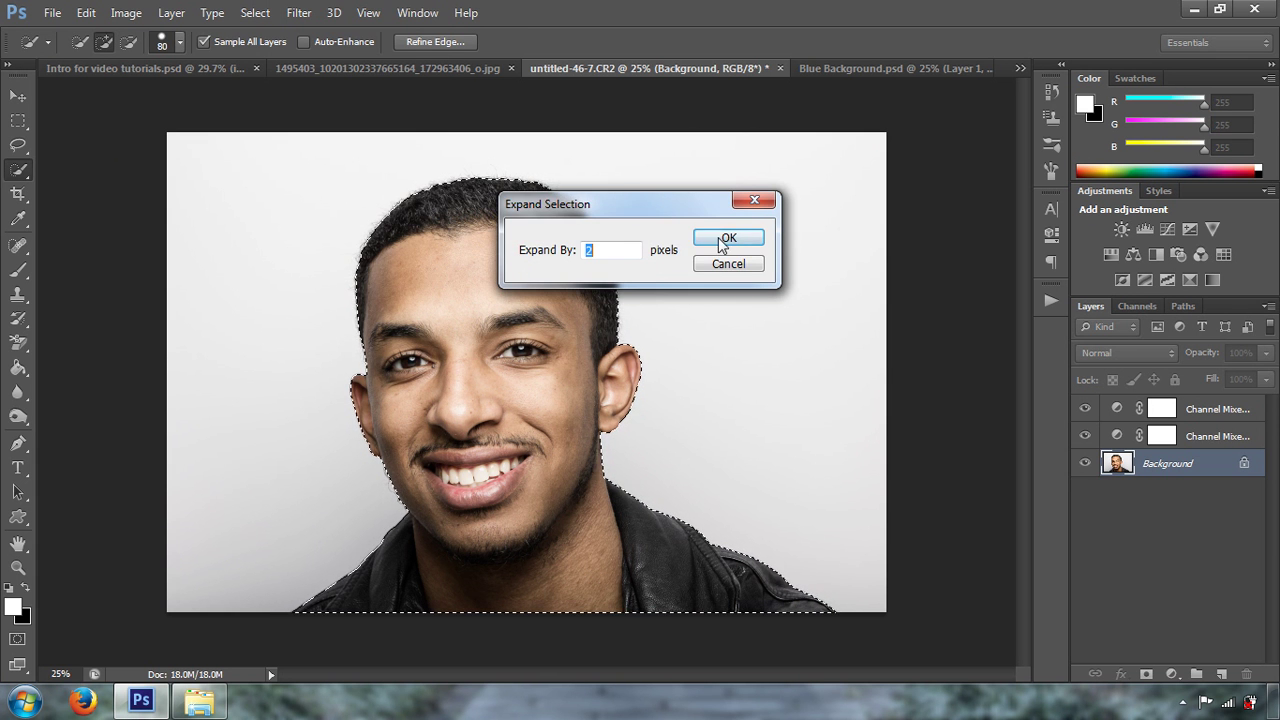
{"action": "left_click", "coordinate": [723, 244]}
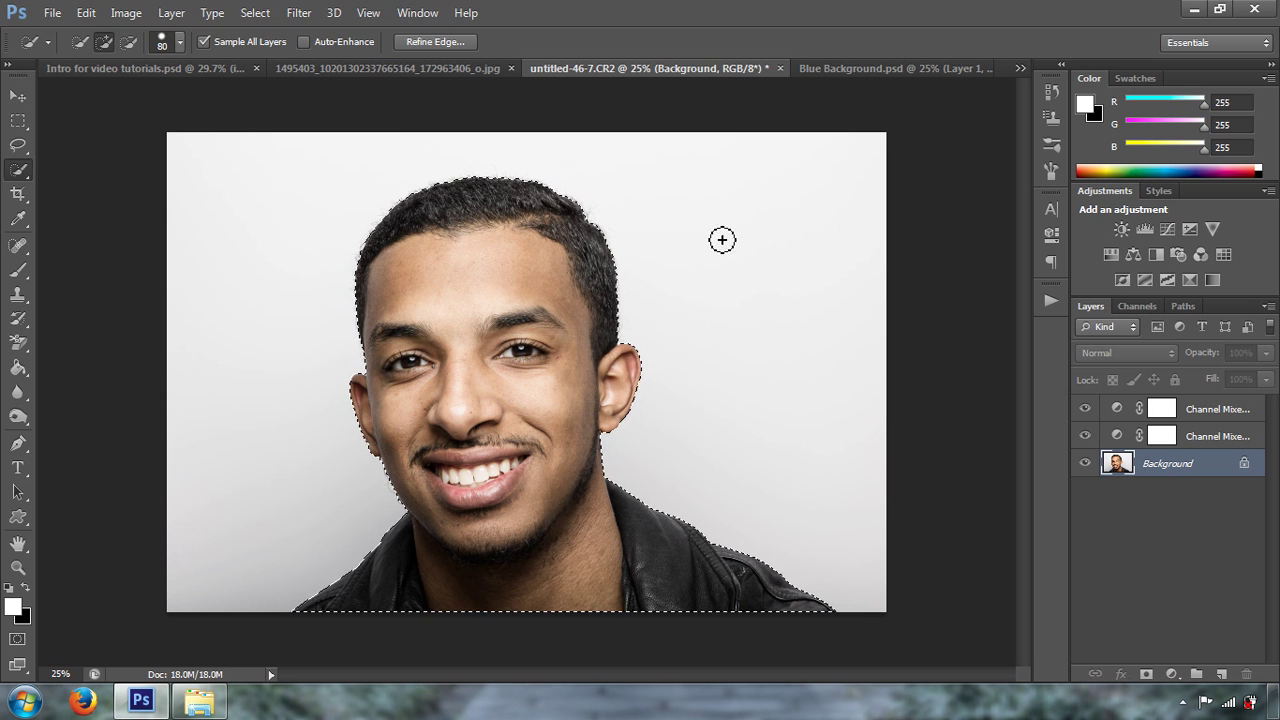
{"action": "left_click", "coordinate": [255, 12]}
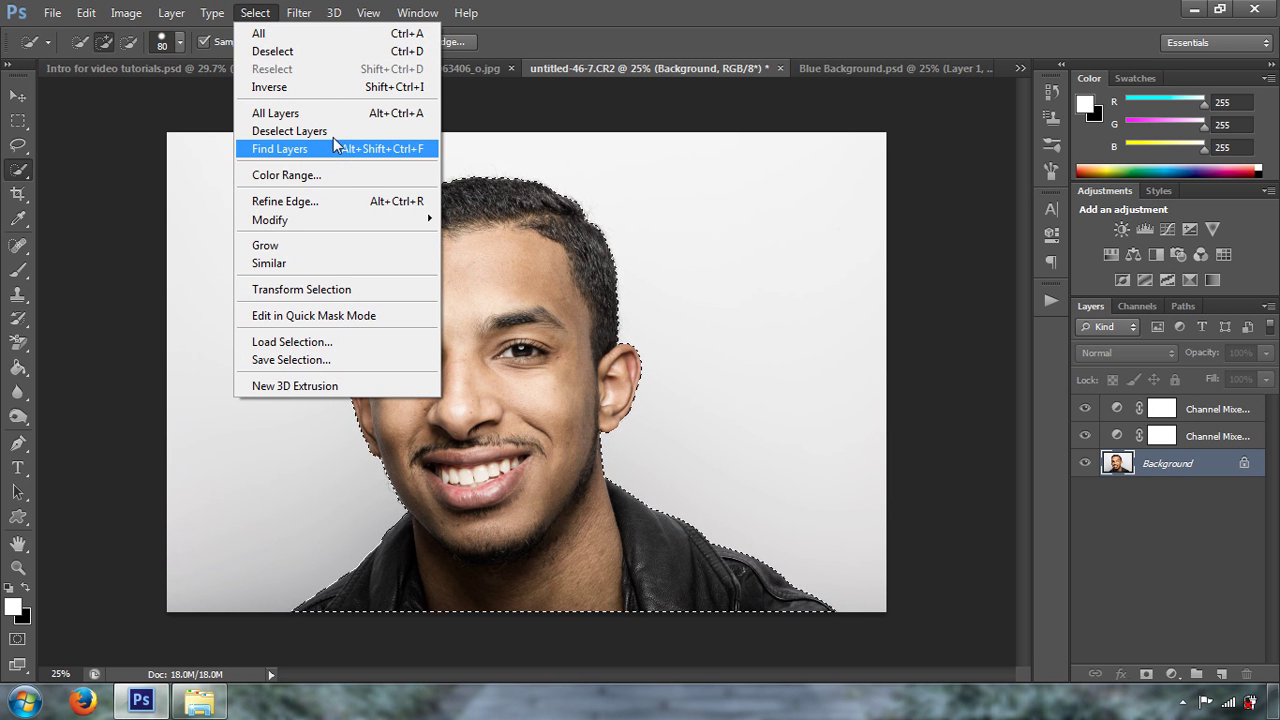
{"action": "left_click", "coordinate": [310, 89]}
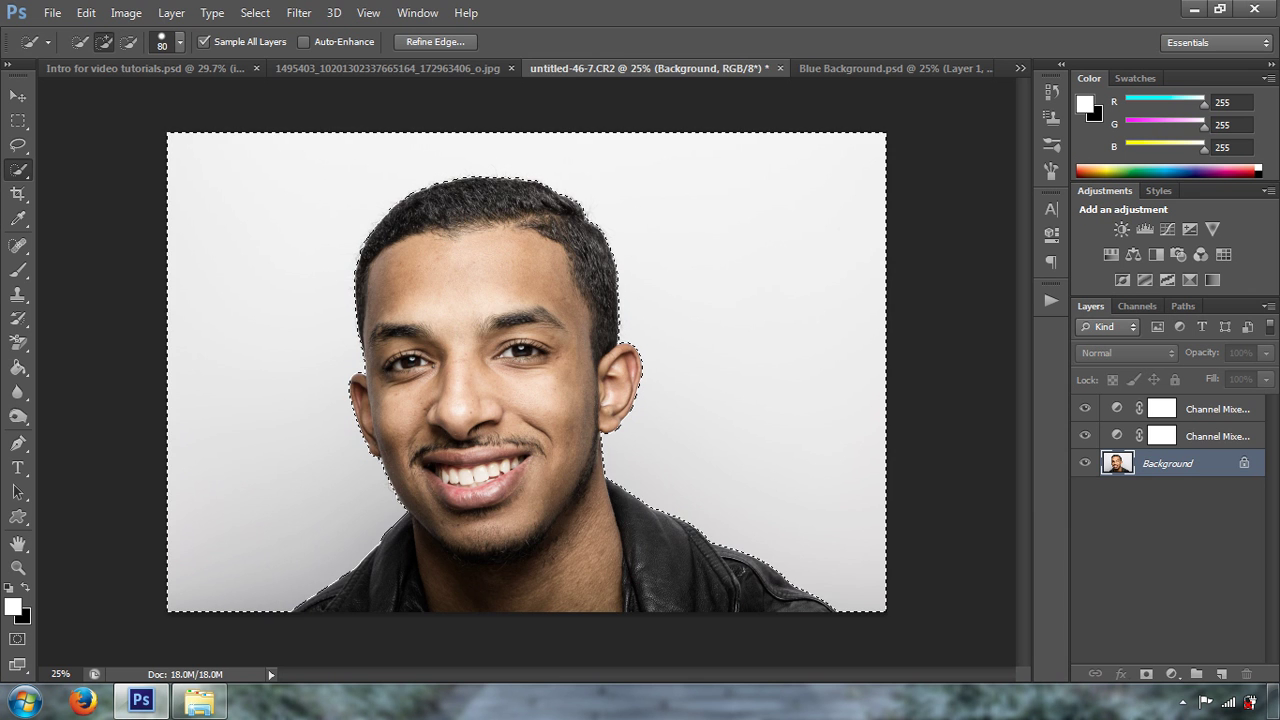
- Switch to Blue Background.psd and delete the blue Layer 1
{"action": "left_click", "coordinate": [350, 68]}
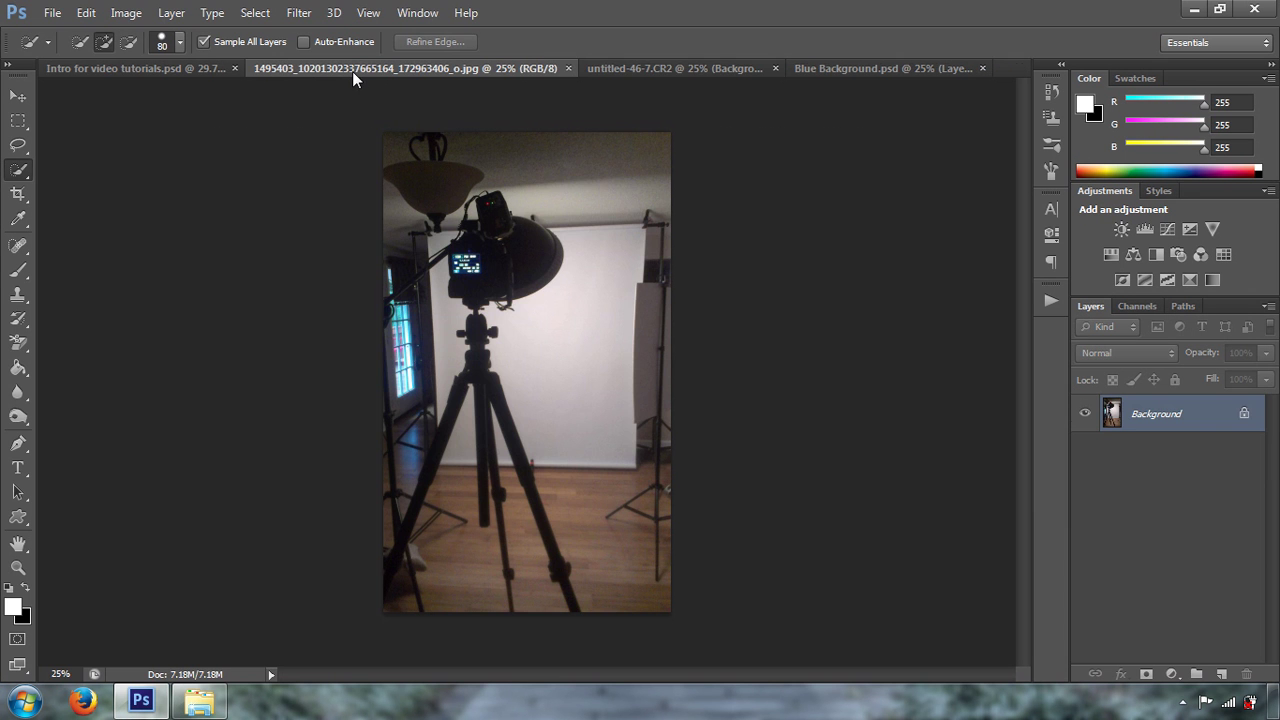
{"action": "left_click", "coordinate": [100, 67]}
{"action": "left_click", "coordinate": [677, 72]}
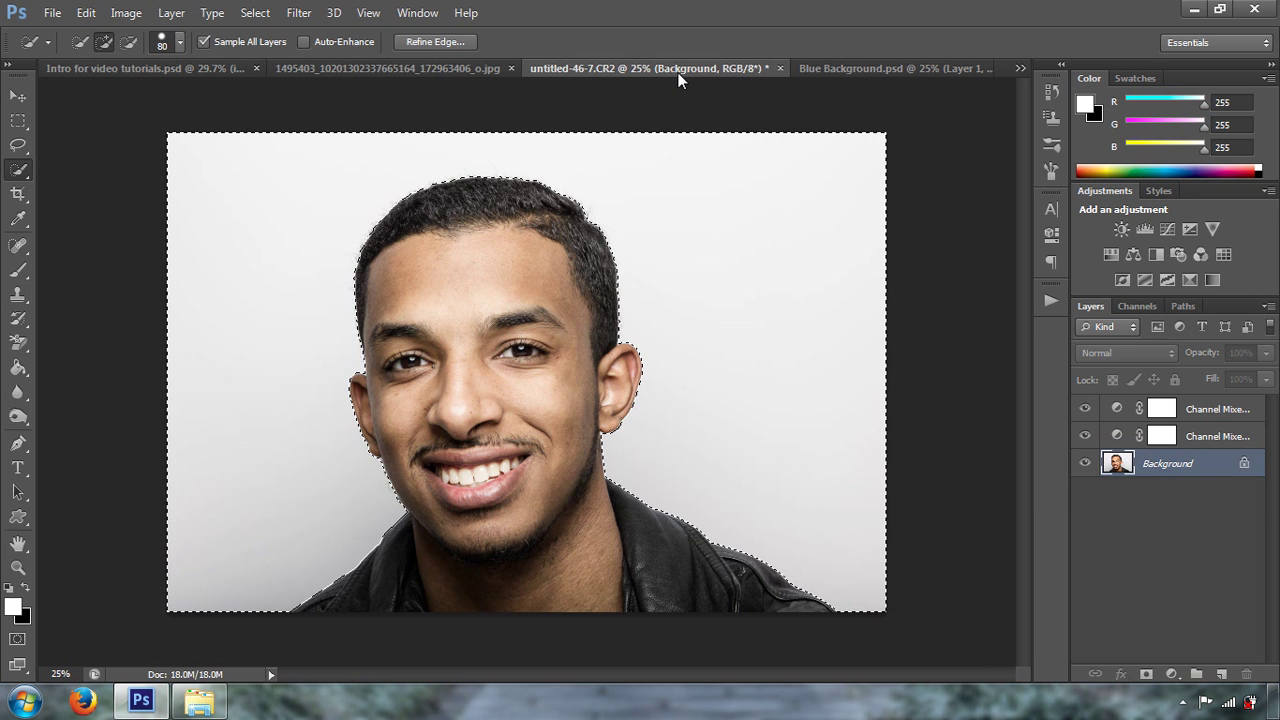
{"action": "left_click", "coordinate": [862, 70]}
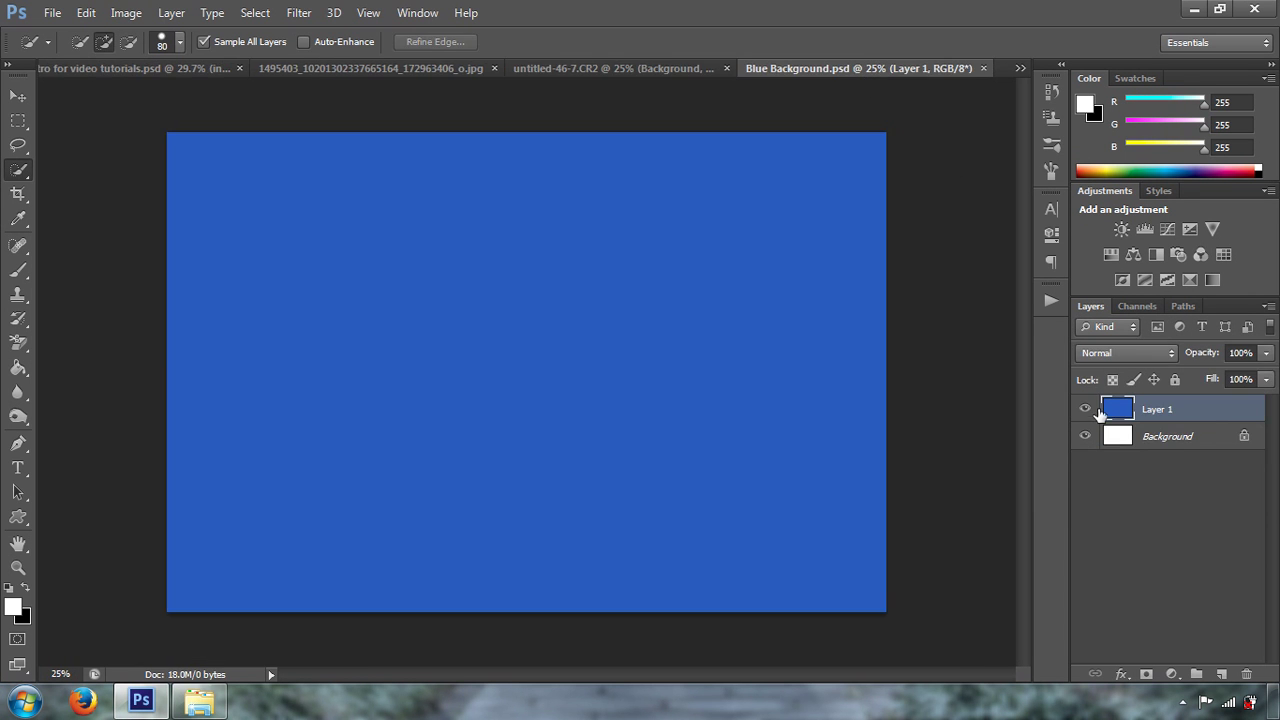
{"action": "left_click", "coordinate": [1086, 409]}
{"action": "left_click", "coordinate": [1086, 409]}
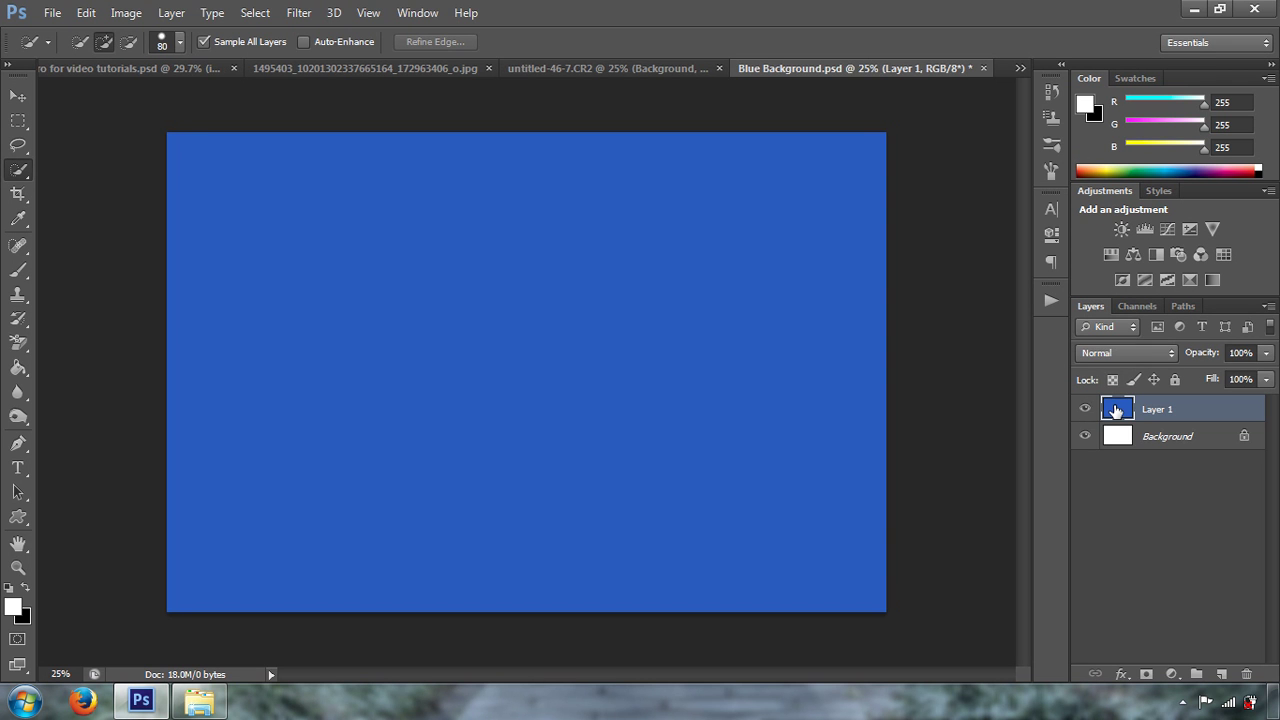
{"action": "key", "text": "Delete"}
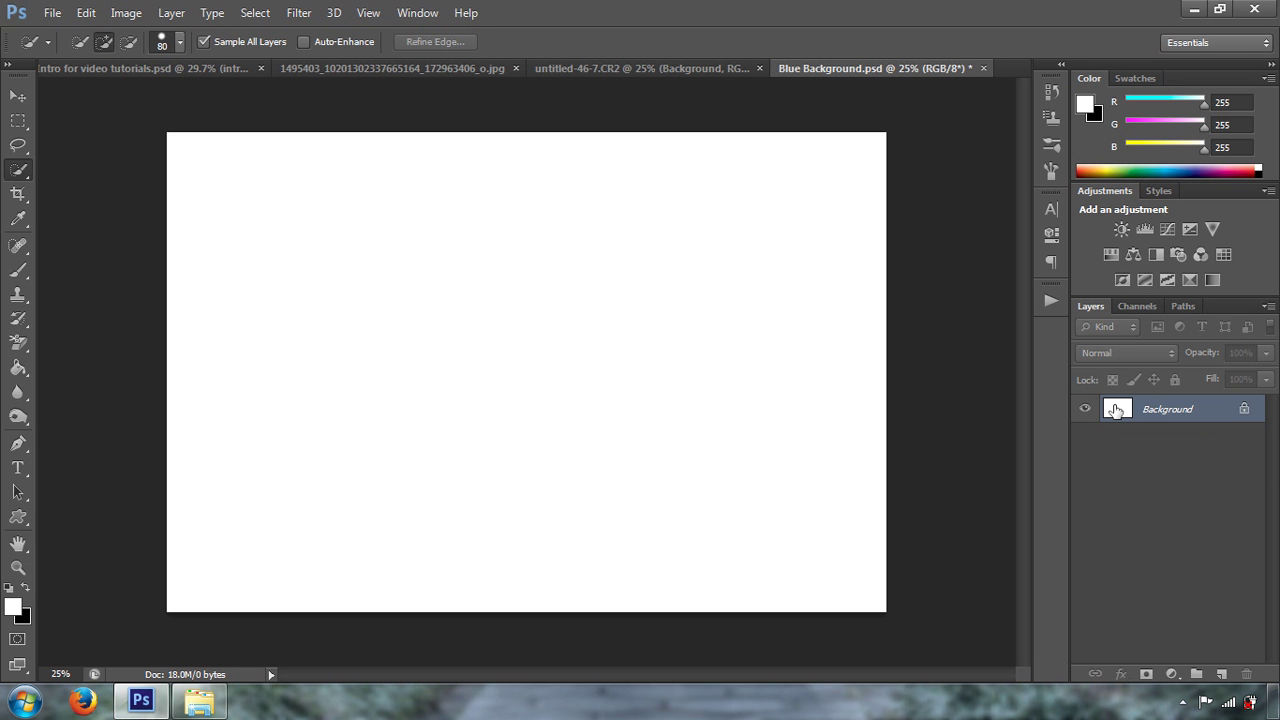
- Create a new empty layer named "background" in Blue Background.psd
{"action": "key", "text": "ctrl+shift+n"}
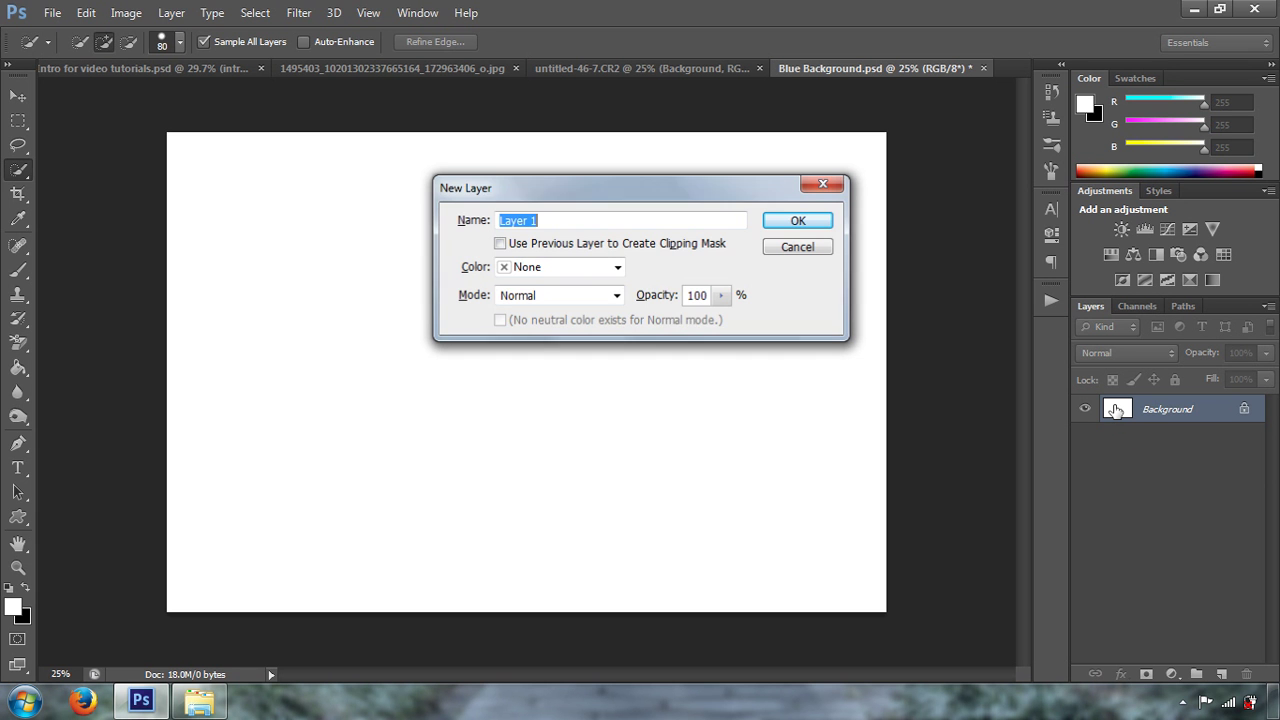
{"action": "type", "text": "backg"}
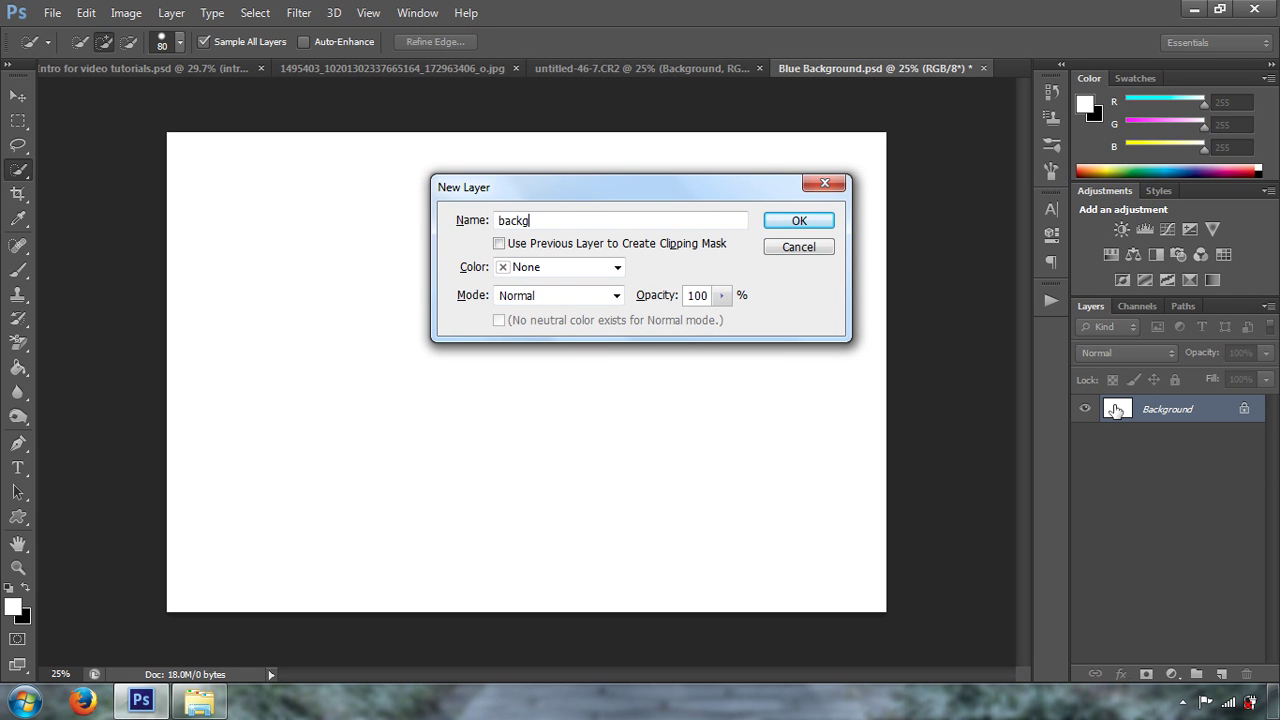
{"action": "type", "text": "round"}
{"action": "key", "text": "Return"}
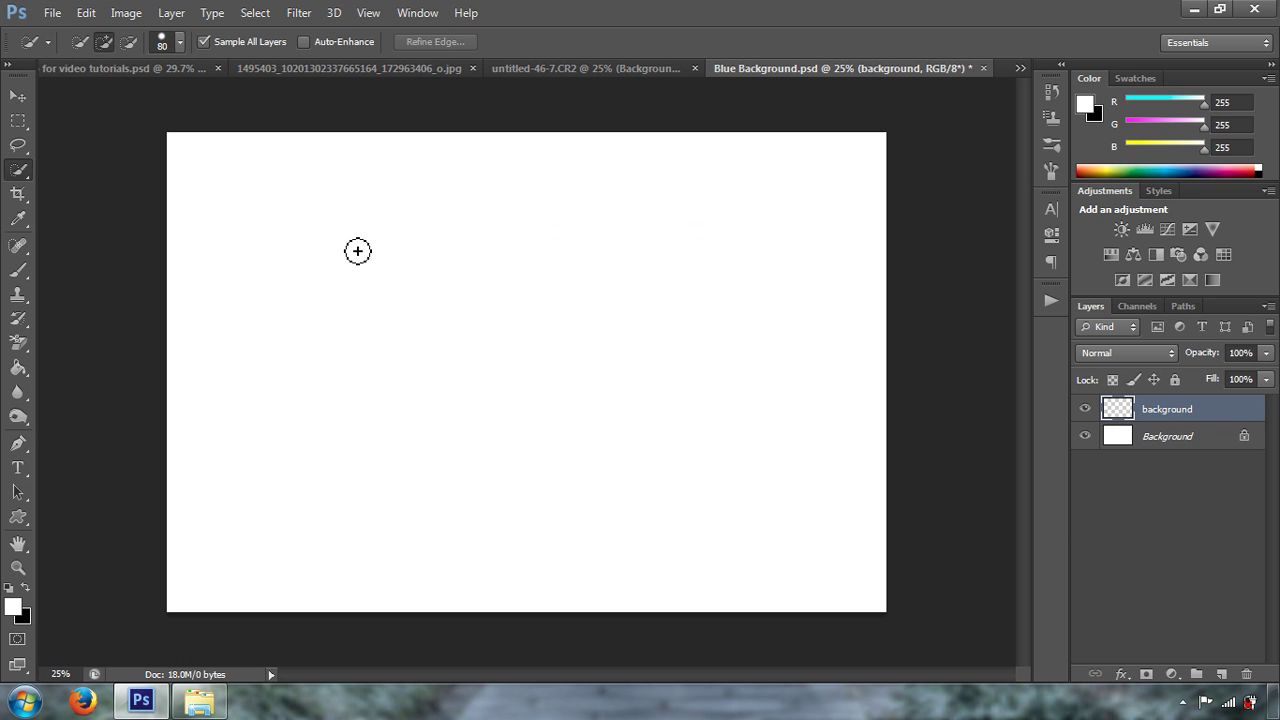
- Fill the "background" layer with dark teal (RGB 7, 75, 100) using the Paint Bucket tool
{"action": "key", "text": "g"}
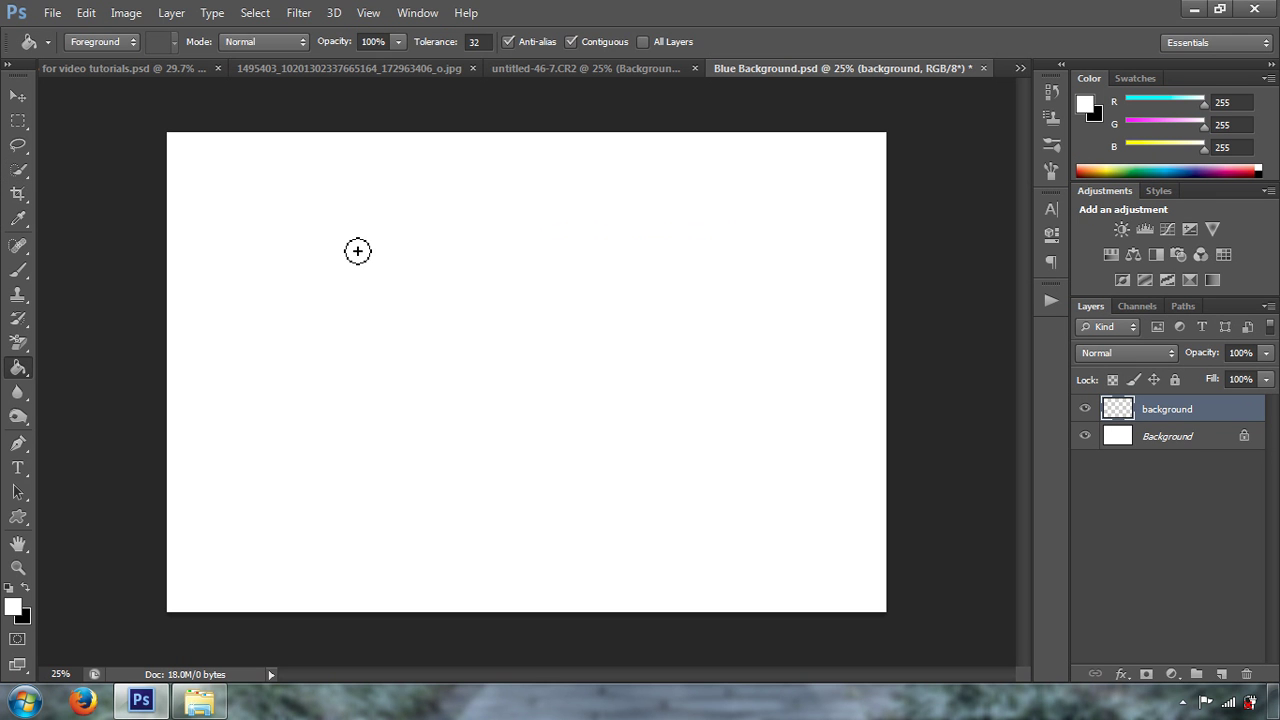
{"action": "right_click", "coordinate": [19, 370]}
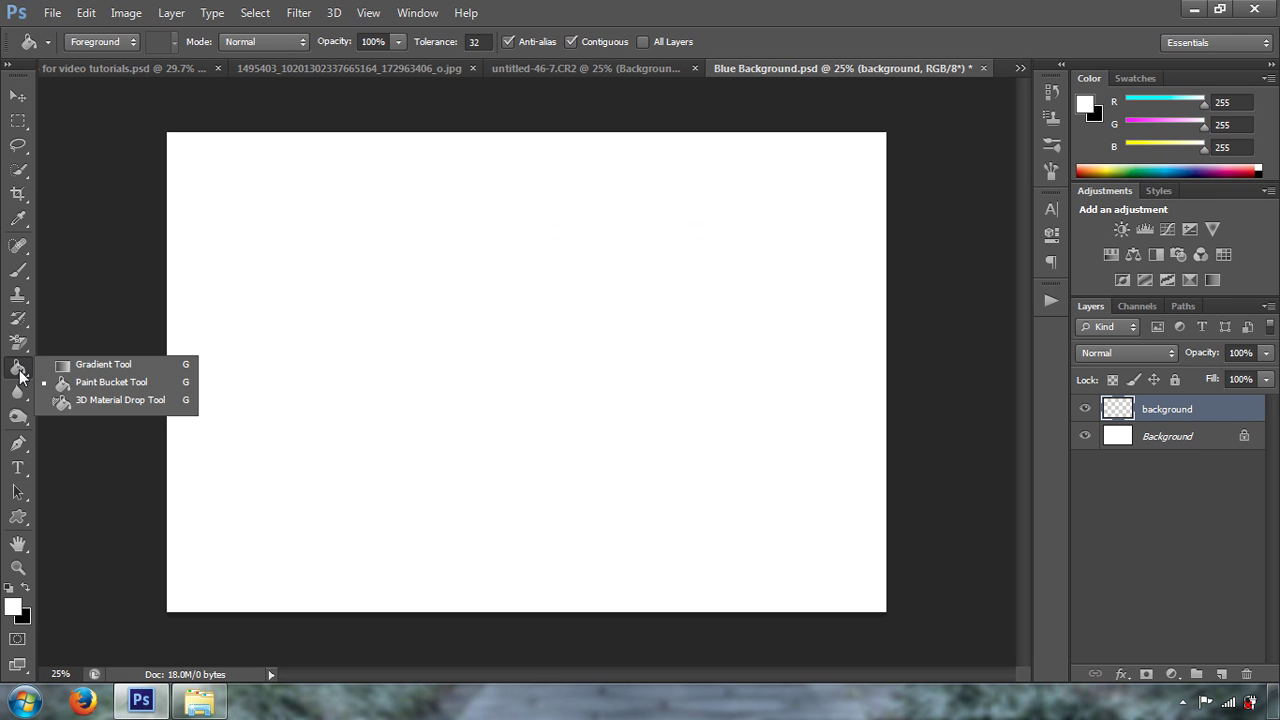
{"action": "left_click", "coordinate": [101, 380]}
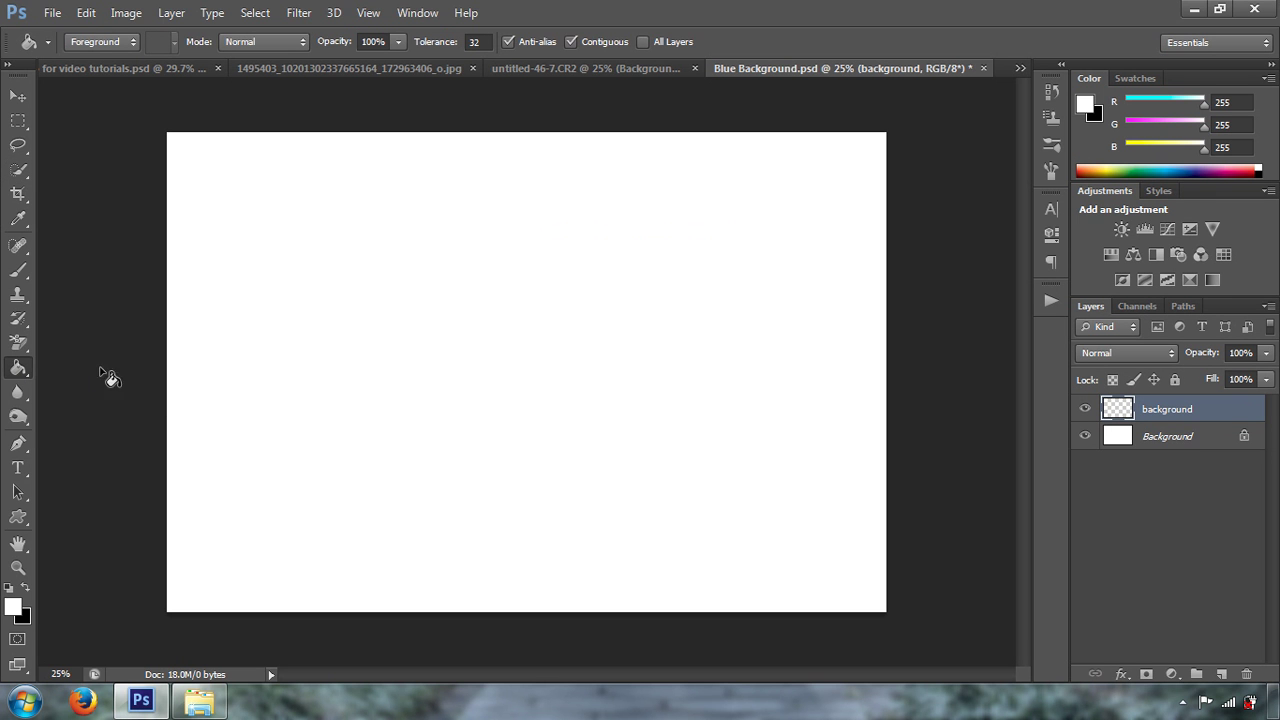
{"action": "left_click", "coordinate": [15, 608]}
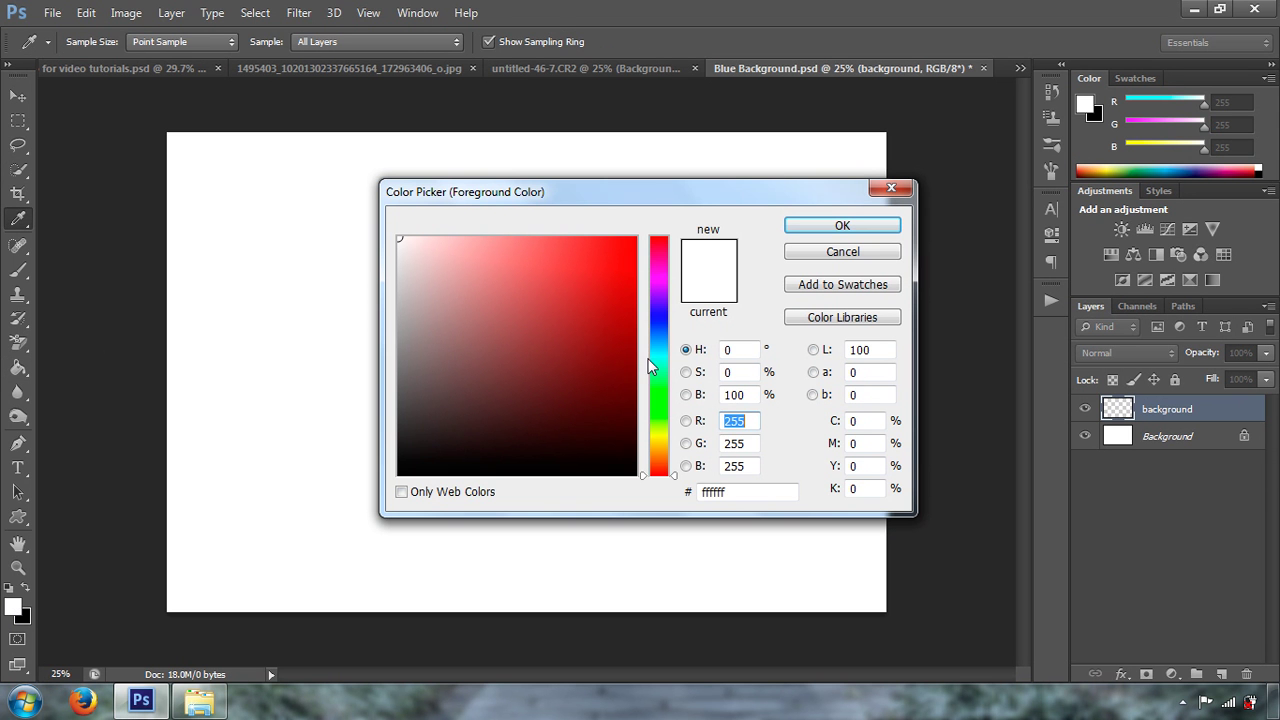
{"action": "mouse_move", "coordinate": [614, 360]}
{"action": "left_mouse_down"}
{"action": "mouse_move", "coordinate": [614, 334]}
{"action": "mouse_move", "coordinate": [619, 382]}
{"action": "mouse_move", "coordinate": [662, 343]}
{"action": "mouse_move", "coordinate": [643, 321]}
{"action": "mouse_move", "coordinate": [646, 351]}
{"action": "left_mouse_up"}
{"action": "left_click", "coordinate": [873, 229]}
{"action": "key", "text": "g"}
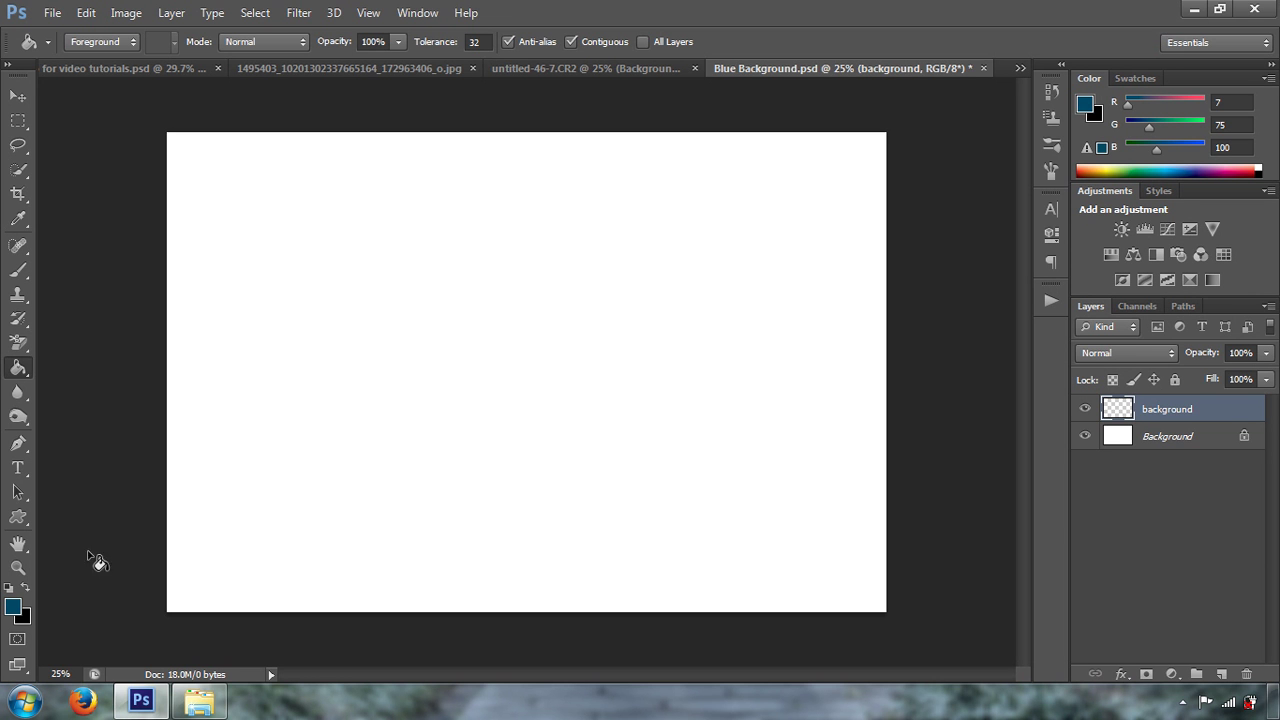
{"action": "left_click", "coordinate": [530, 367]}
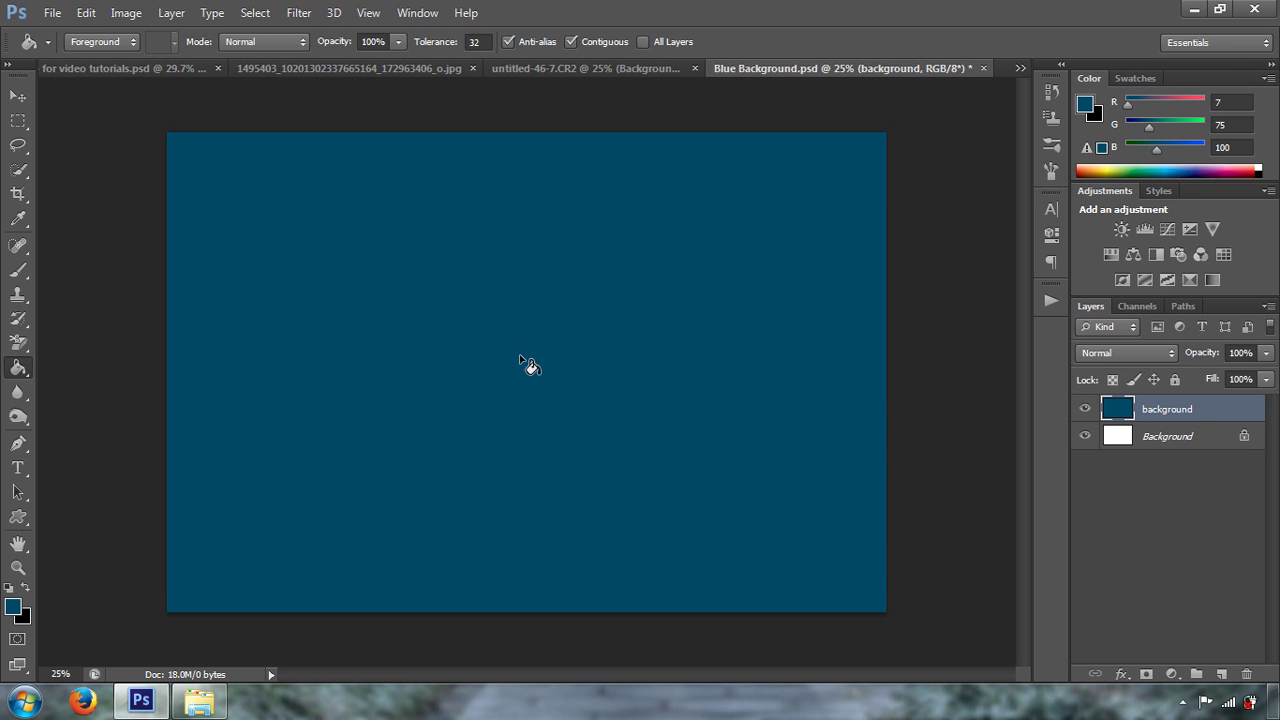
{"action": "key", "text": "ctrl+0"}
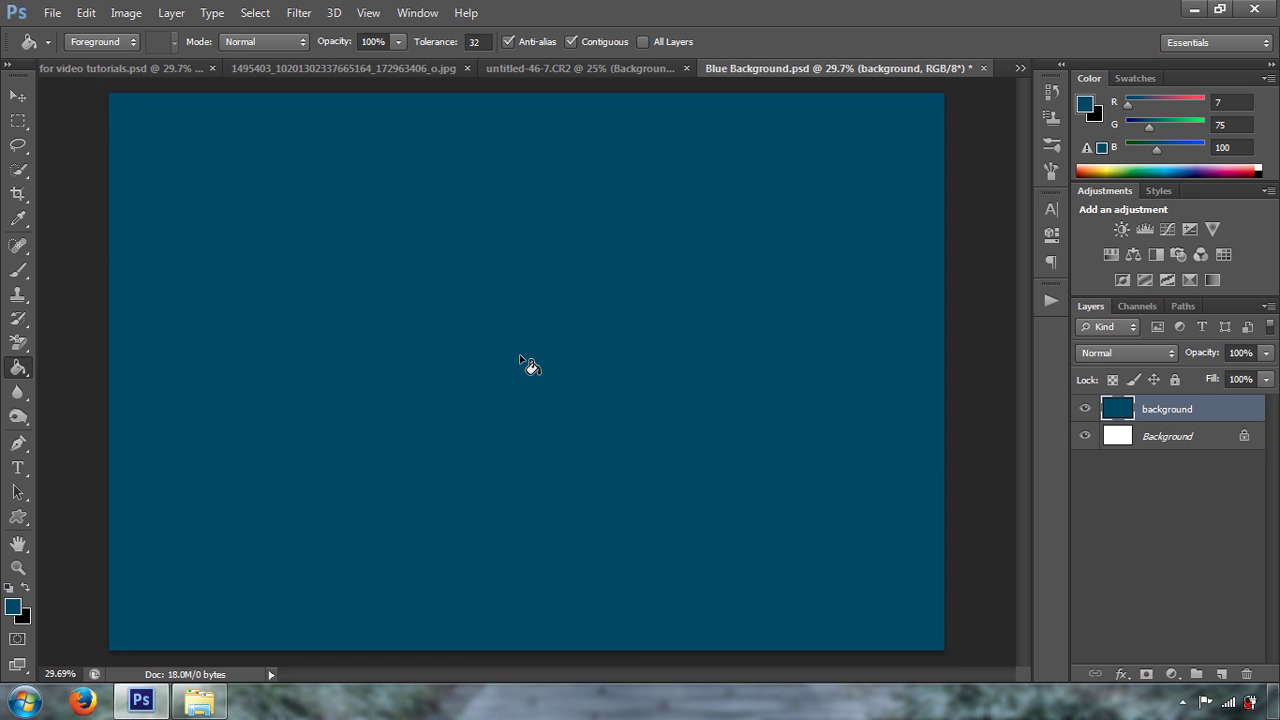
{"action": "key", "text": "ctrl+minus"}
- Revert Blue Background.psd to its original history snapshot, restoring the blue Layer 1
{"action": "left_click", "coordinate": [1085, 409]}
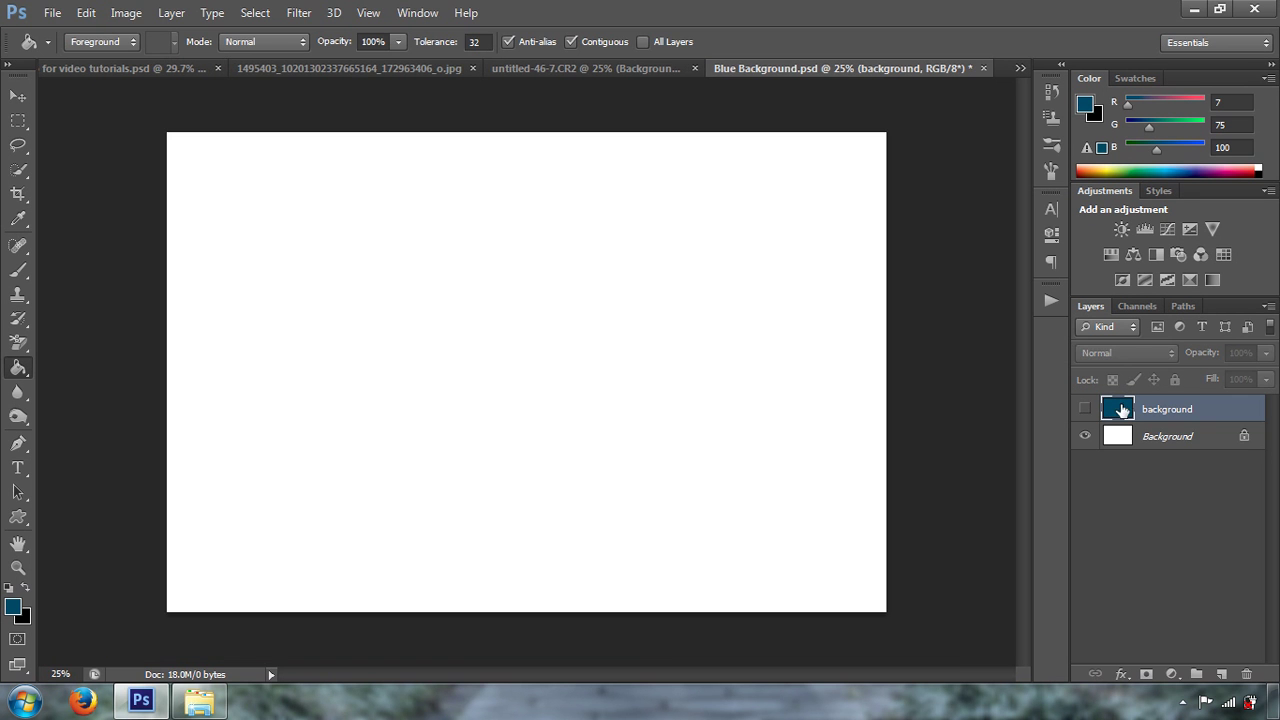
{"action": "left_click", "coordinate": [1050, 93]}
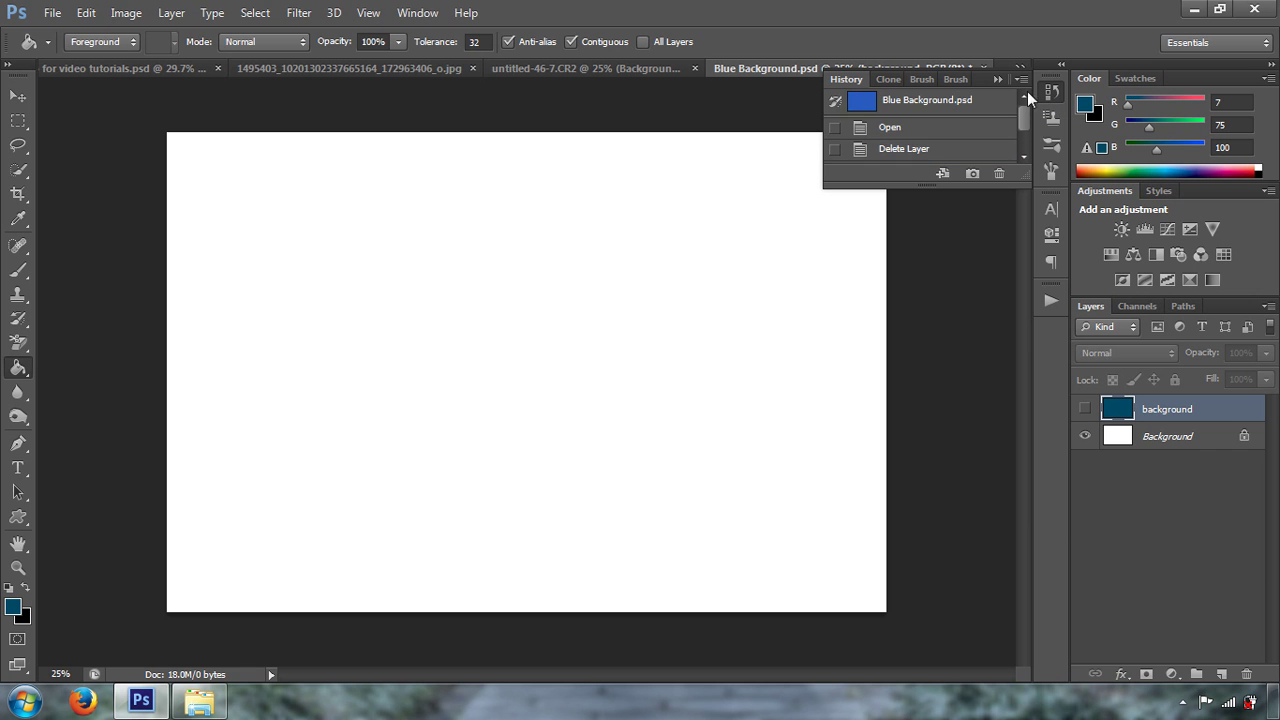
{"action": "left_click", "coordinate": [962, 104]}
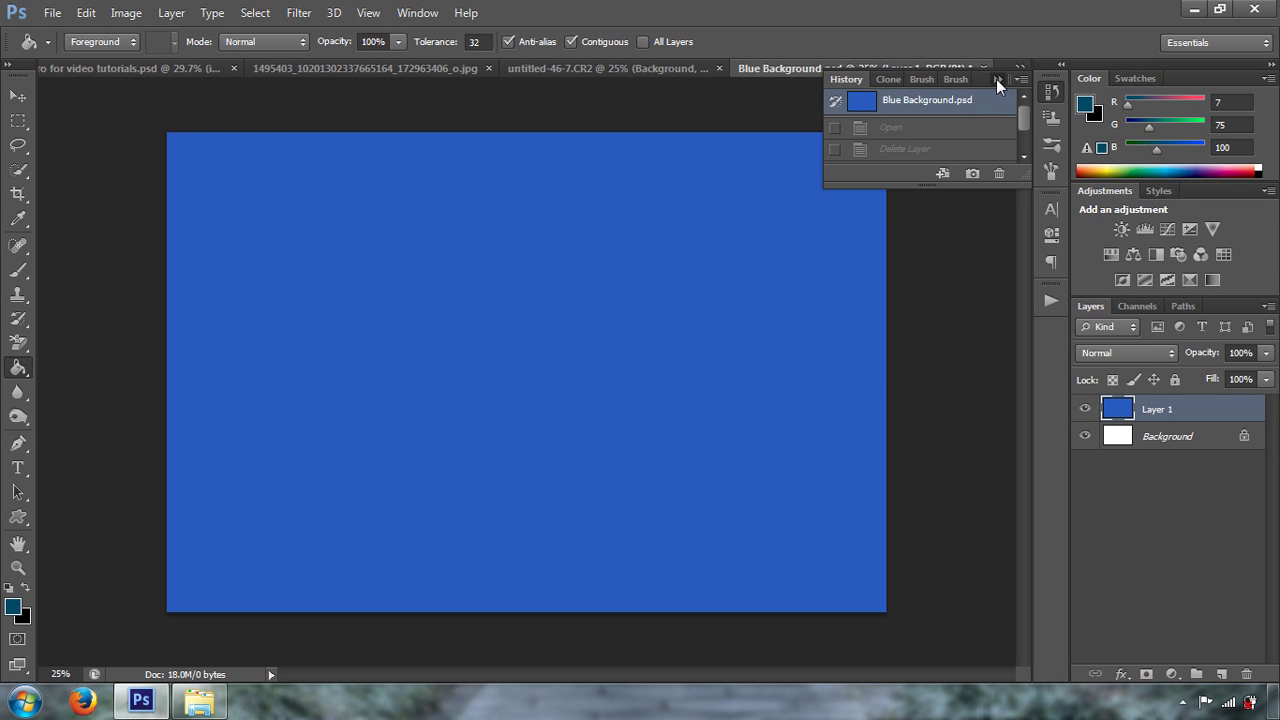
{"action": "left_click", "coordinate": [996, 79]}
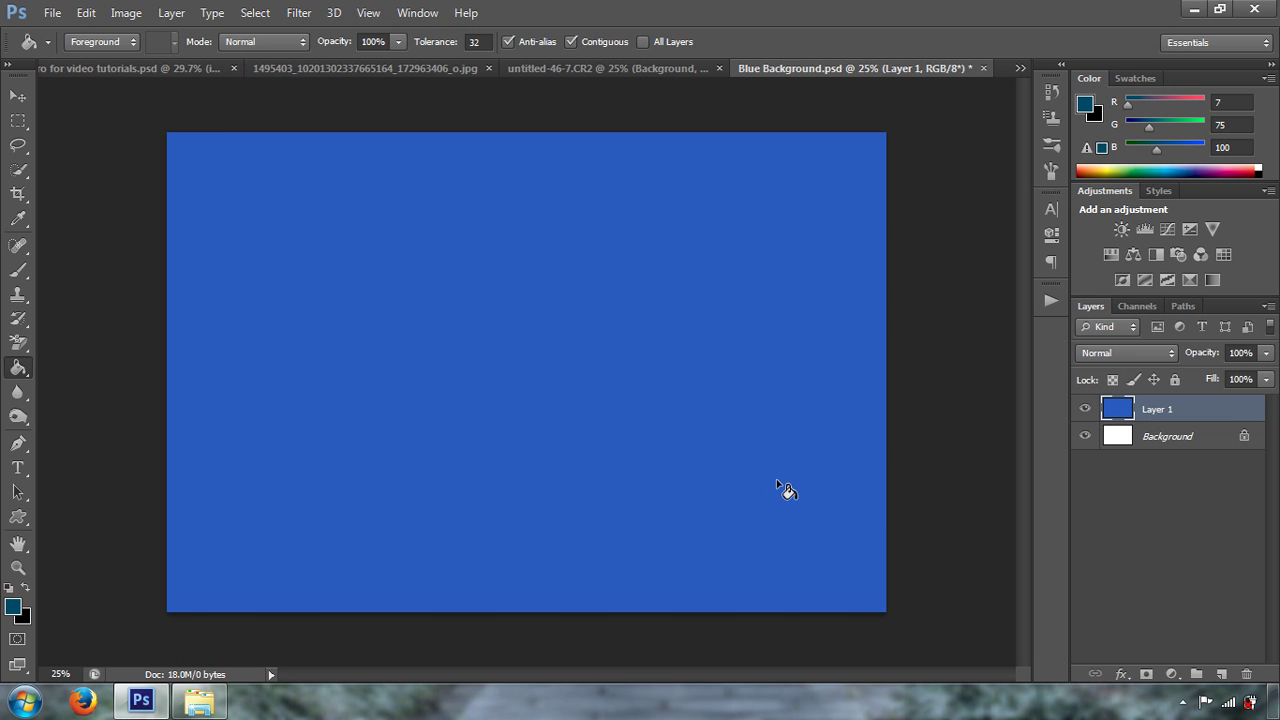
- Copy the whole blue layer and use Paste Into to place it inside the backdrop selection of untitled-46-7.CR2
{"action": "key", "text": "ctrl+a"}
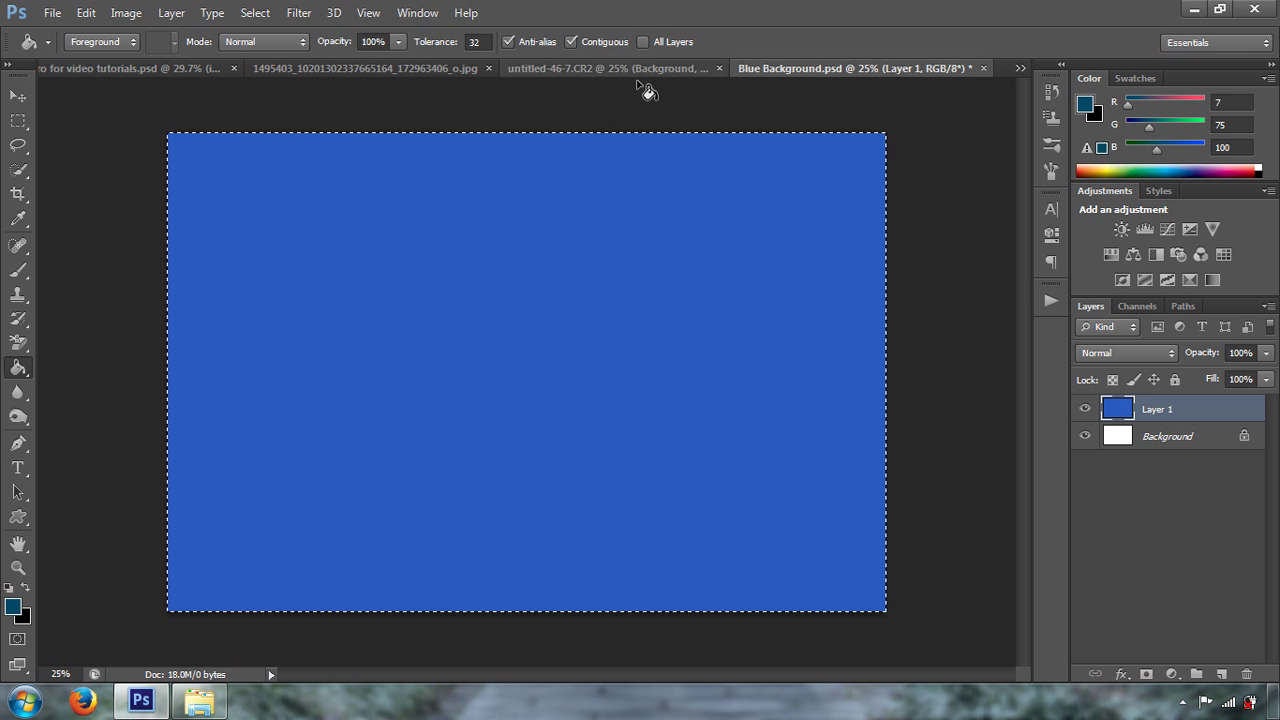
{"action": "left_click", "coordinate": [591, 68]}
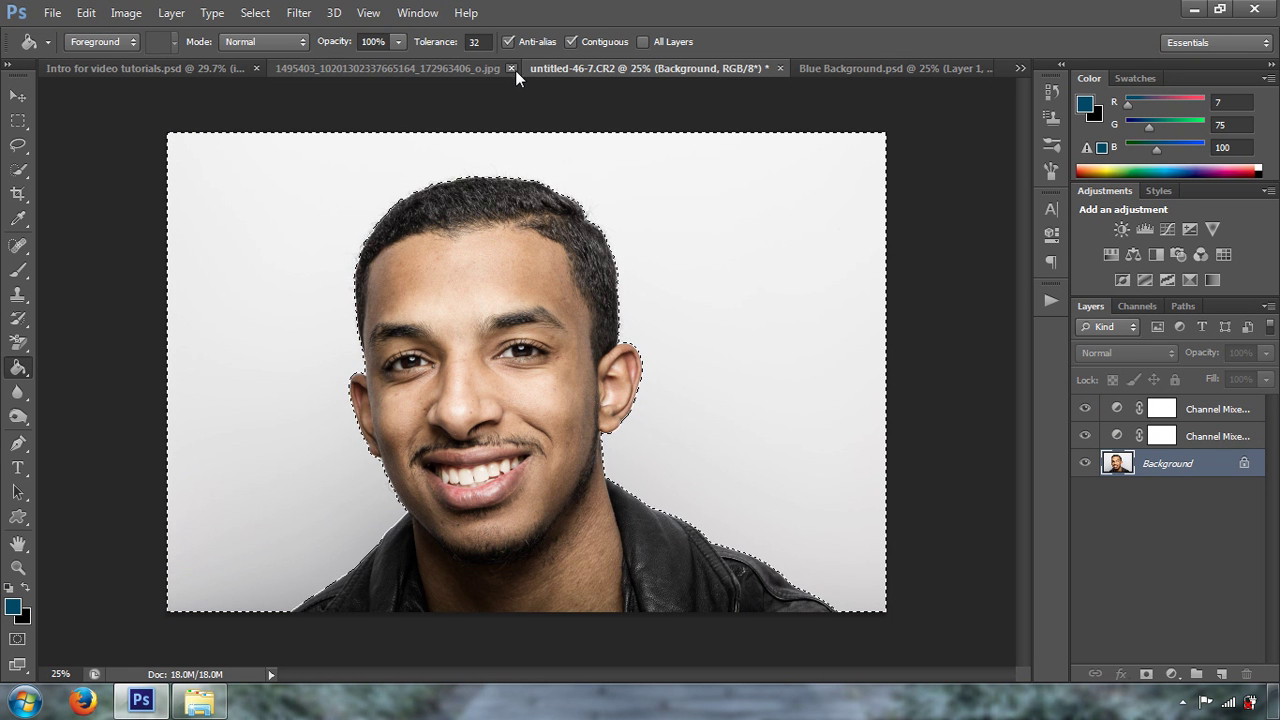
{"action": "left_click", "coordinate": [90, 13]}
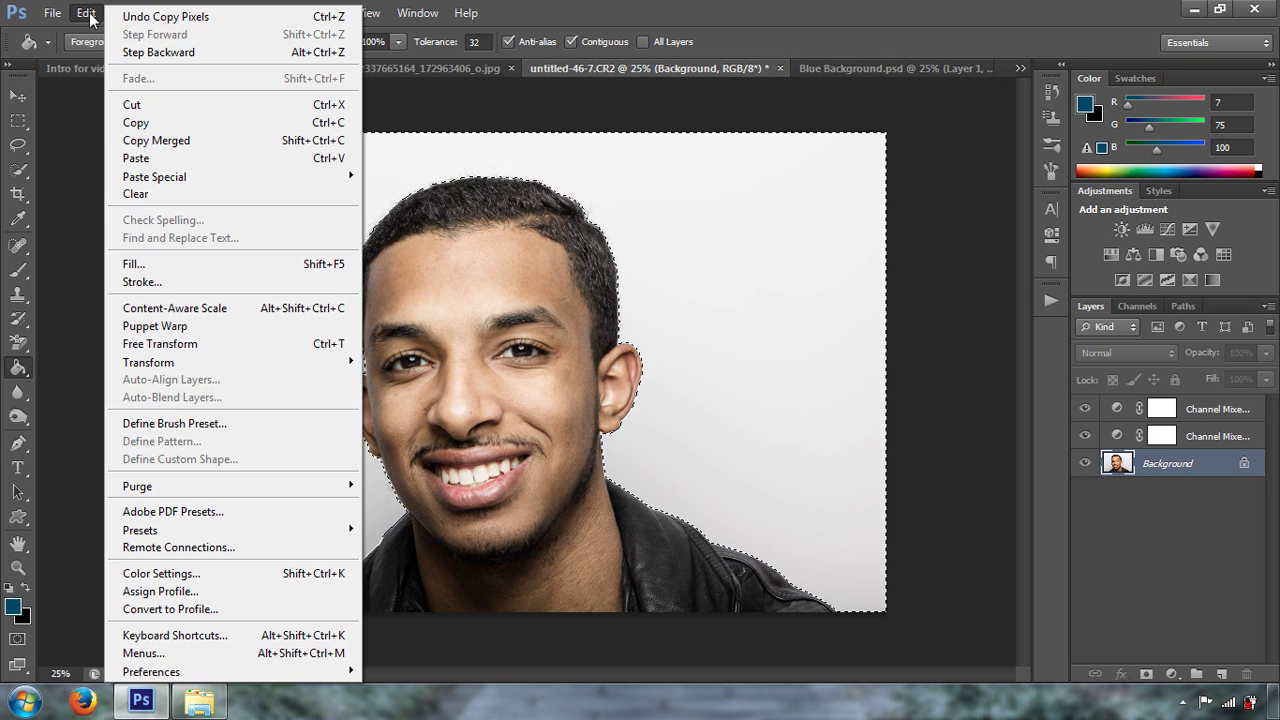
{"action": "mouse_move", "coordinate": [207, 176]}
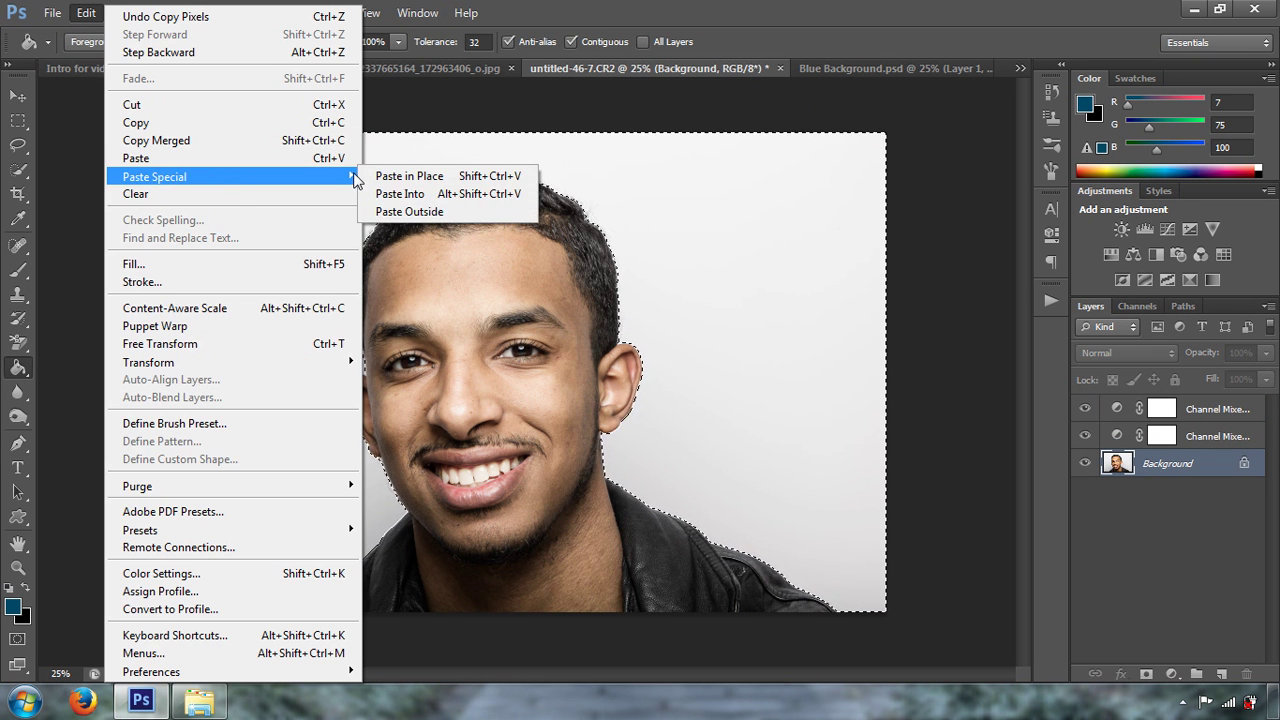
{"action": "left_click", "coordinate": [431, 194]}
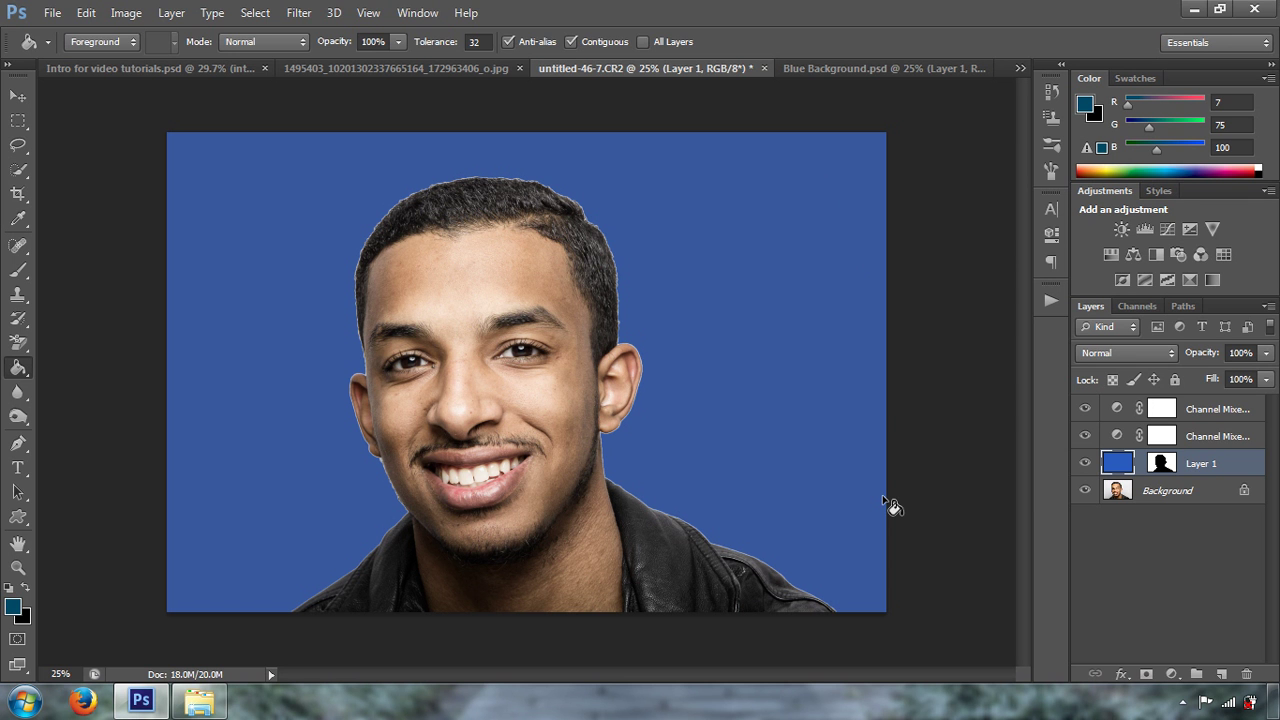
- Set the Brush to 2400 px with 0% hardness, and try a dark teal dab behind the man's head on Layer 1, undoing it
{"action": "key", "text": "b"}
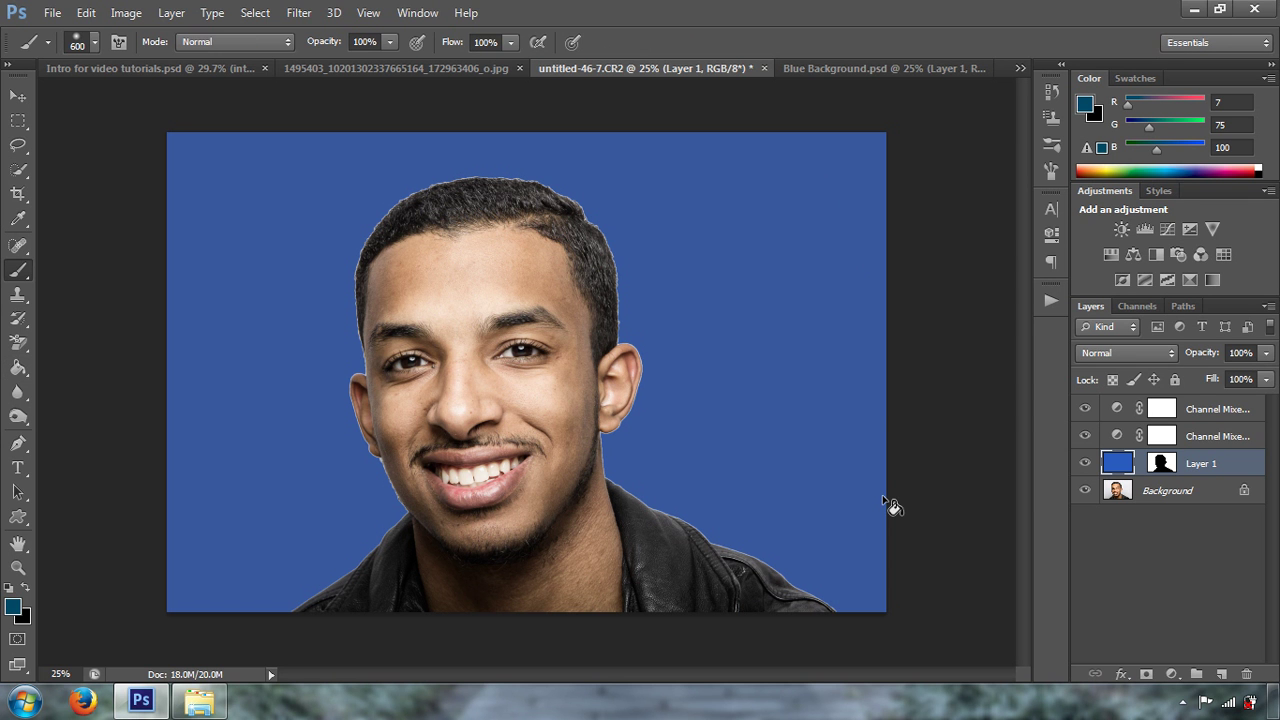
{"action": "left_click", "coordinate": [94, 44]}
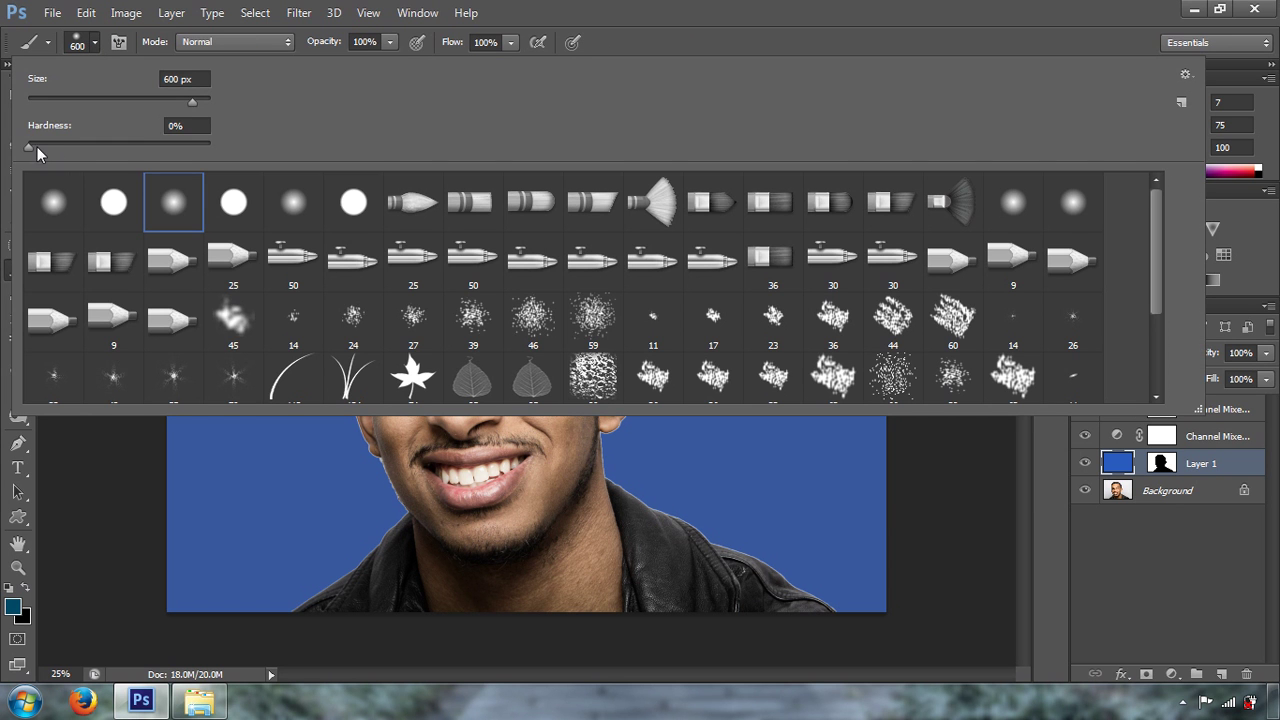
{"action": "left_click", "coordinate": [91, 49]}
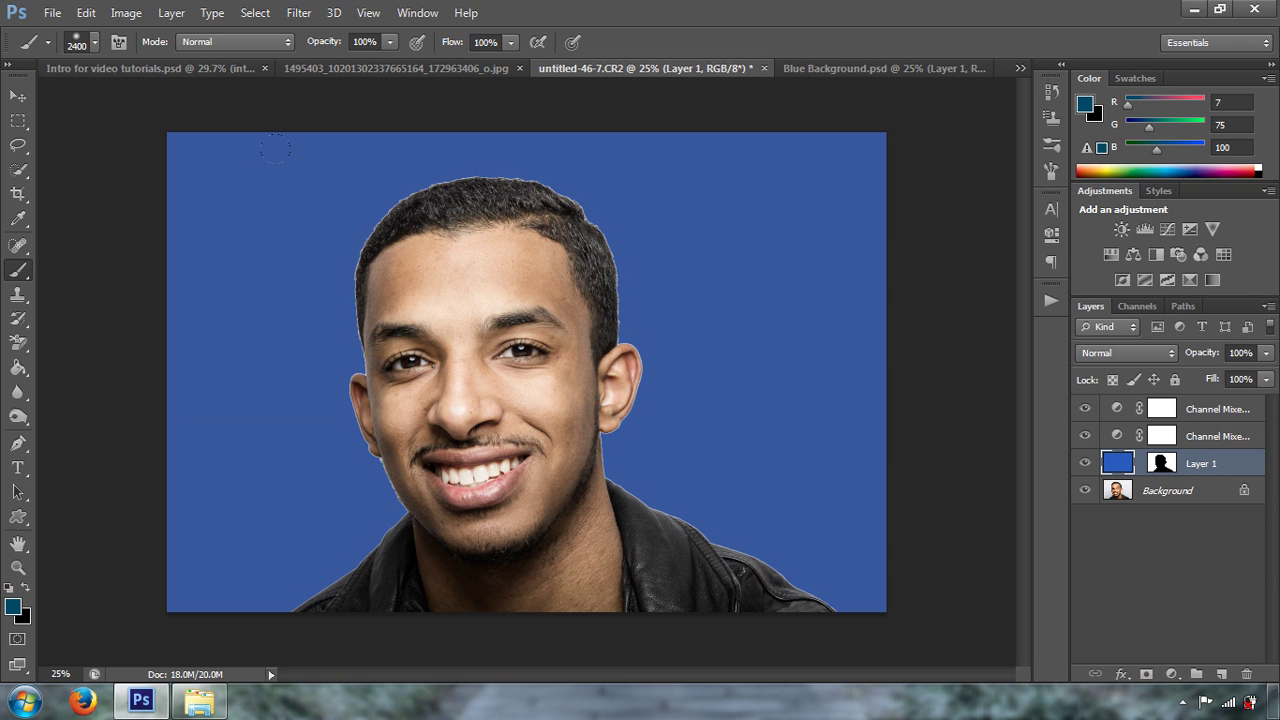
{"action": "left_click", "coordinate": [482, 350]}
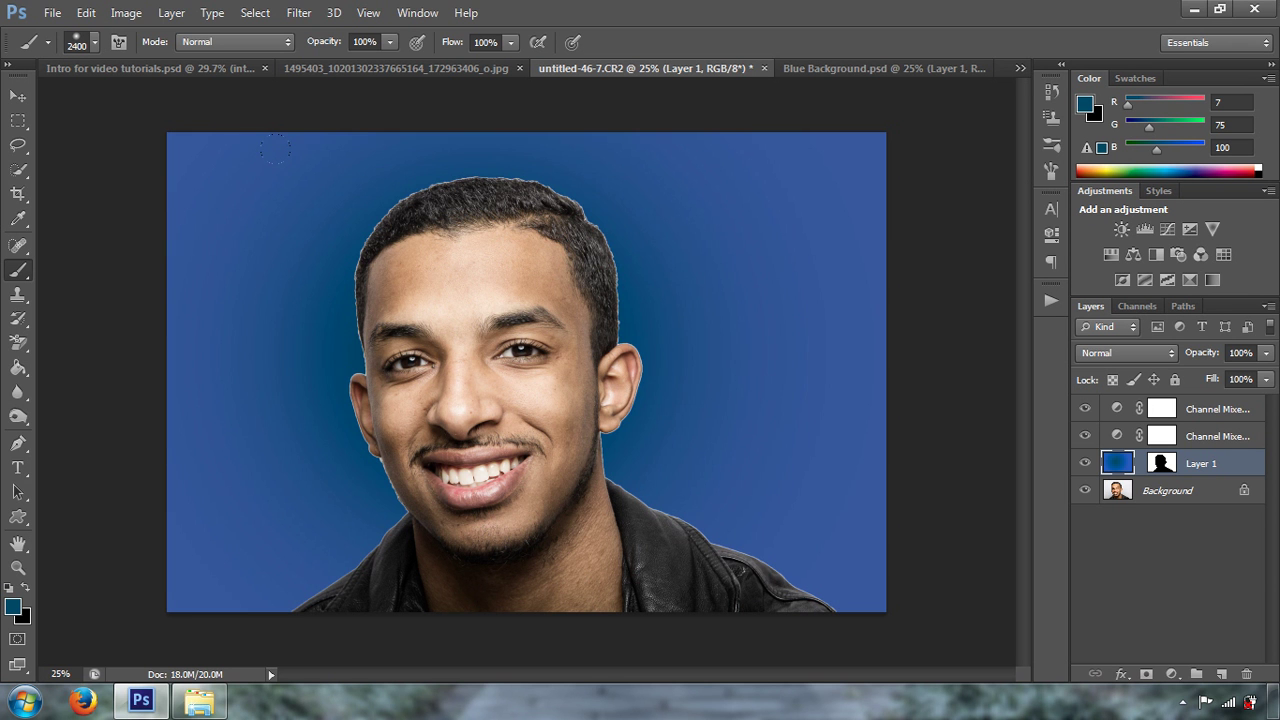
{"action": "key", "text": "ctrl+z"}
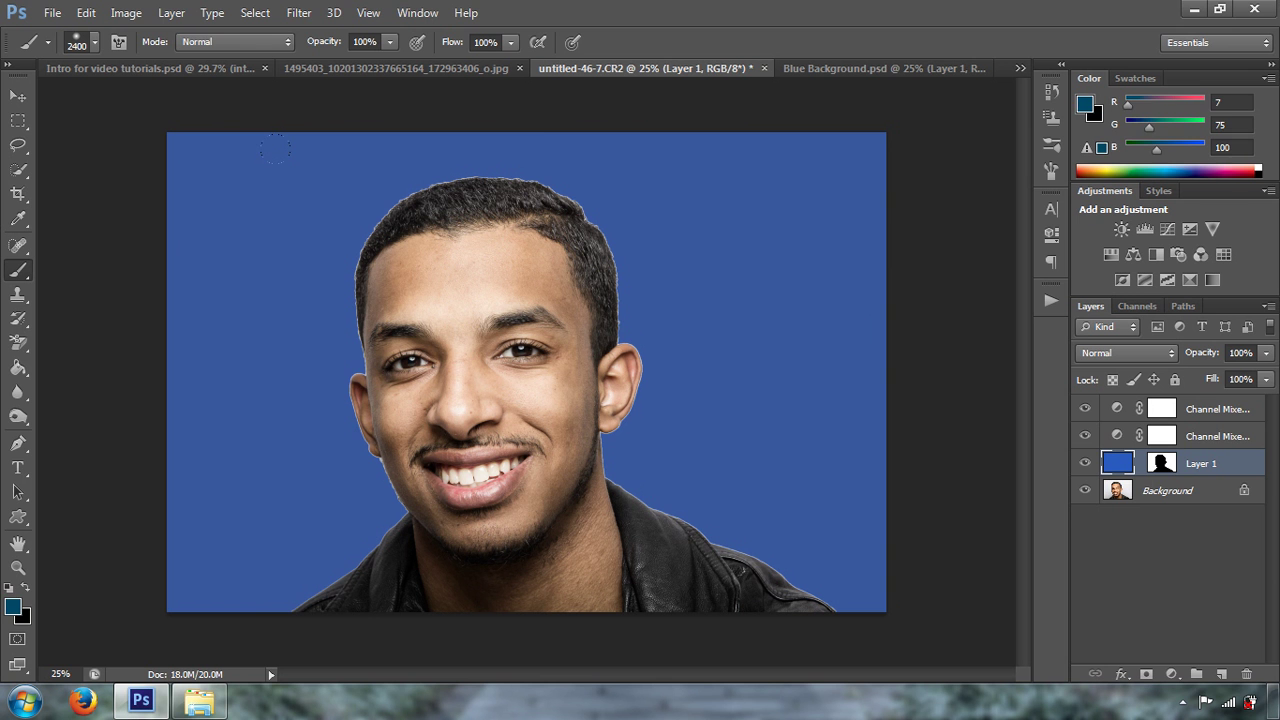
- Set the foreground colour to white, and try a soft white glow behind the man's head on Layer 1, undoing it
{"action": "key", "text": "d"}
{"action": "key", "text": "x"}
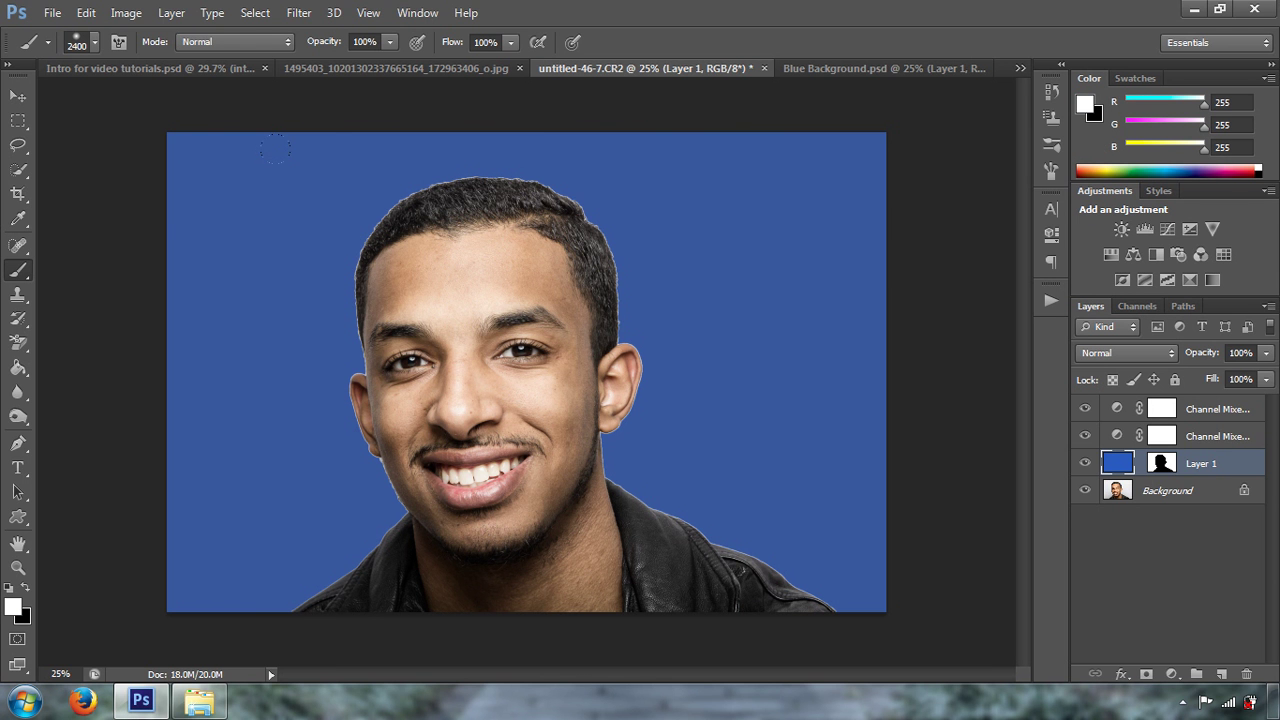
{"action": "left_click", "coordinate": [482, 350]}
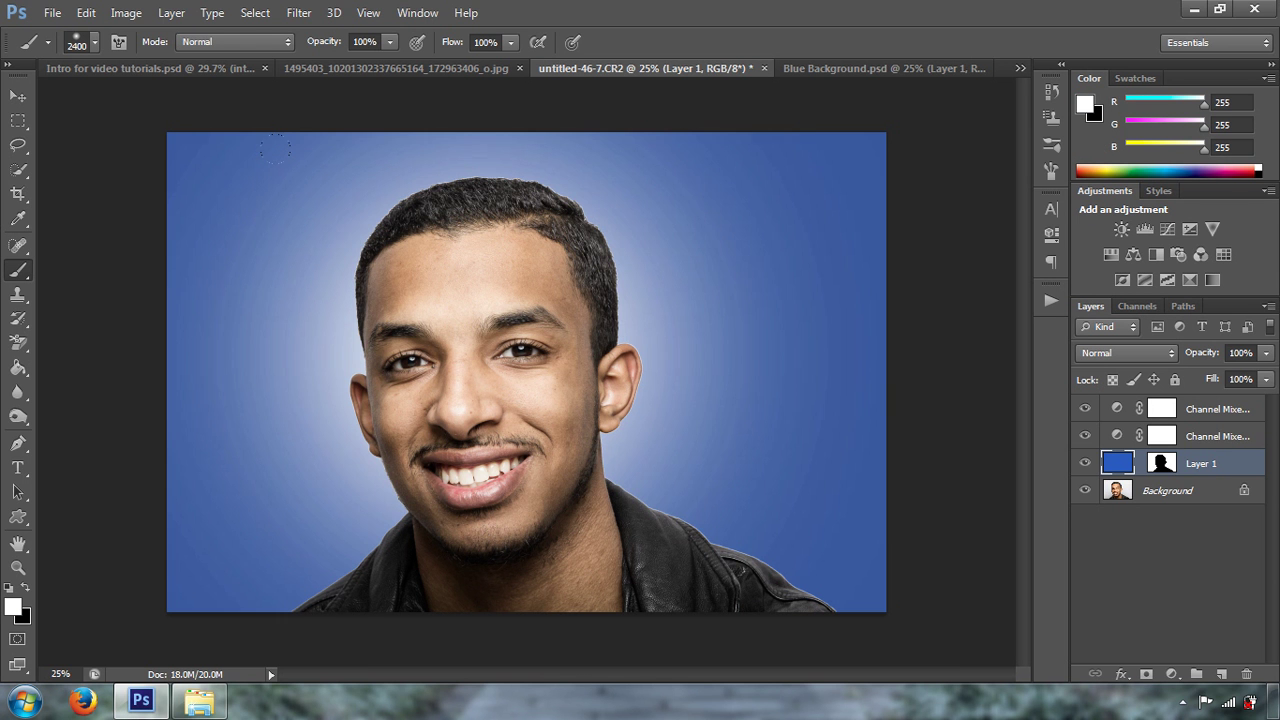
{"action": "left_click", "coordinate": [1085, 463]}
{"action": "left_click", "coordinate": [1085, 463]}
{"action": "key", "text": "ctrl+z"}
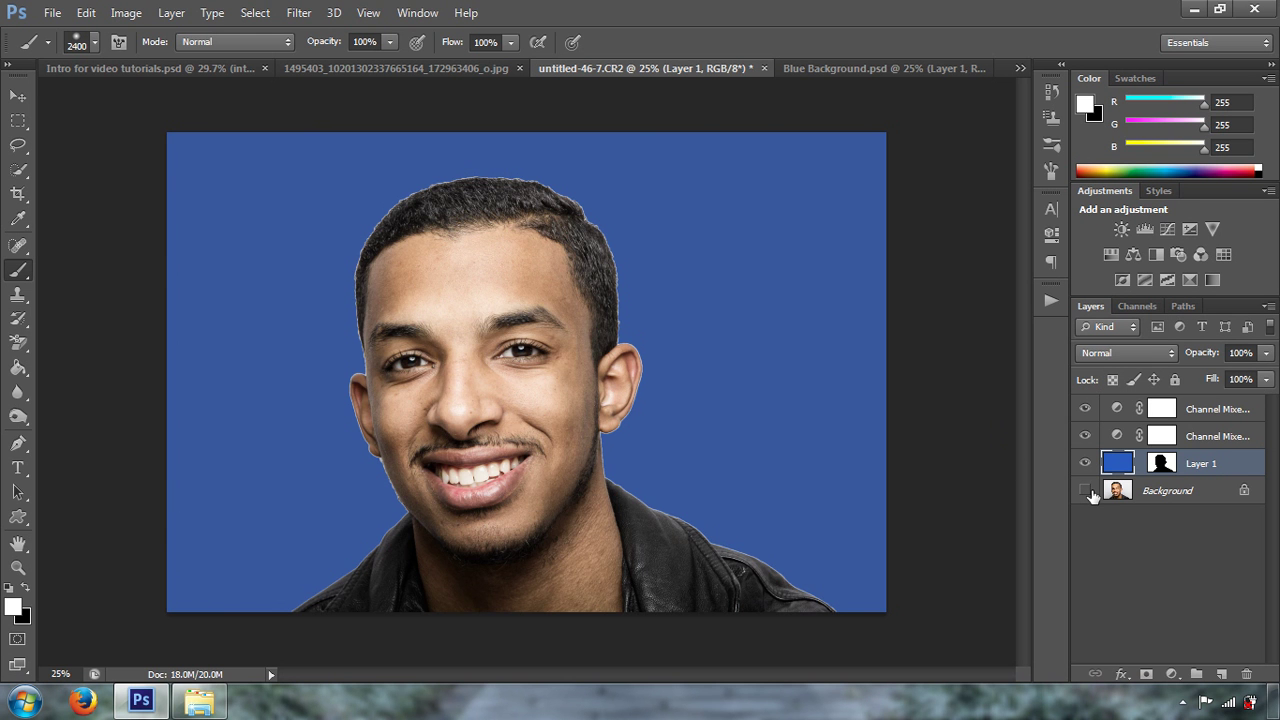
- Toggle the visibility of the Background and Layer 1 layers to examine how the blue backdrop covers the portrait
{"action": "left_click", "coordinate": [1088, 491]}
{"action": "left_click", "coordinate": [1086, 491]}
{"action": "left_click", "coordinate": [1086, 464]}
{"action": "left_click", "coordinate": [1086, 464]}
- Select Layer 1 and paint a soft white glow behind the man's head with a single 2600 px brush dab
{"action": "left_click", "coordinate": [1116, 498]}
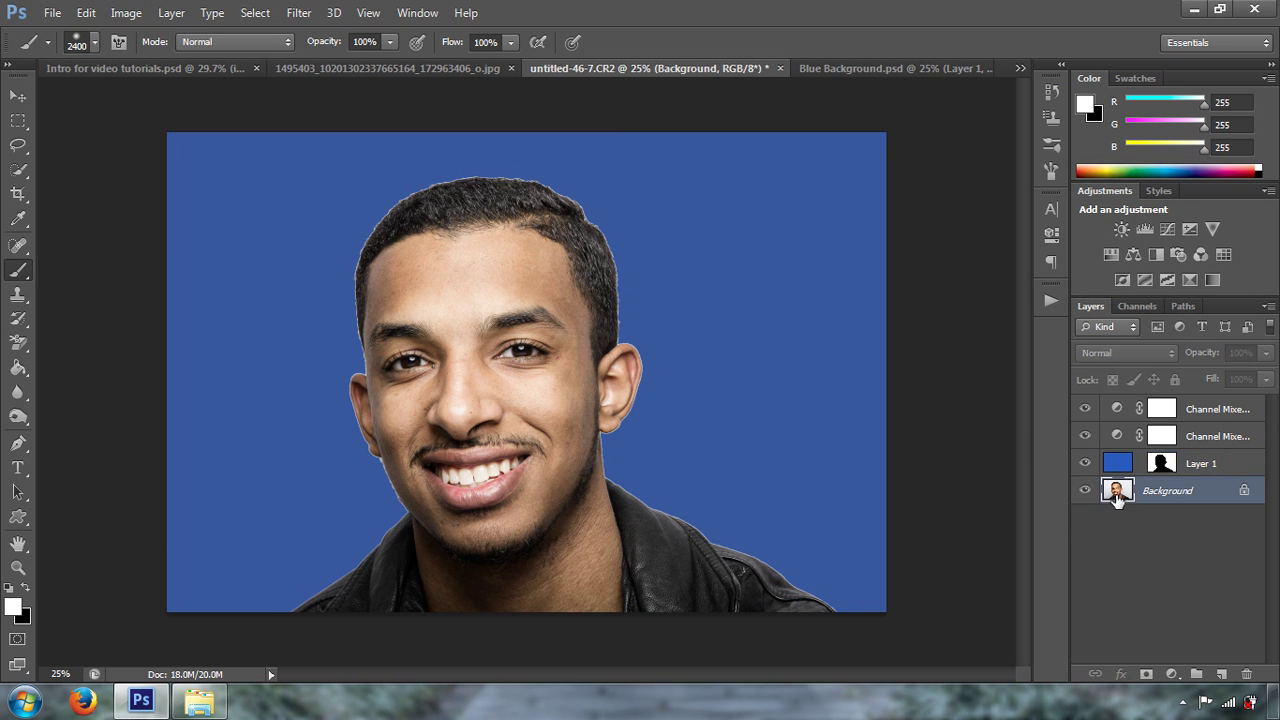
{"action": "left_click", "coordinate": [1116, 476]}
{"action": "left_click", "coordinate": [1117, 496]}
{"action": "left_click", "coordinate": [1117, 476]}
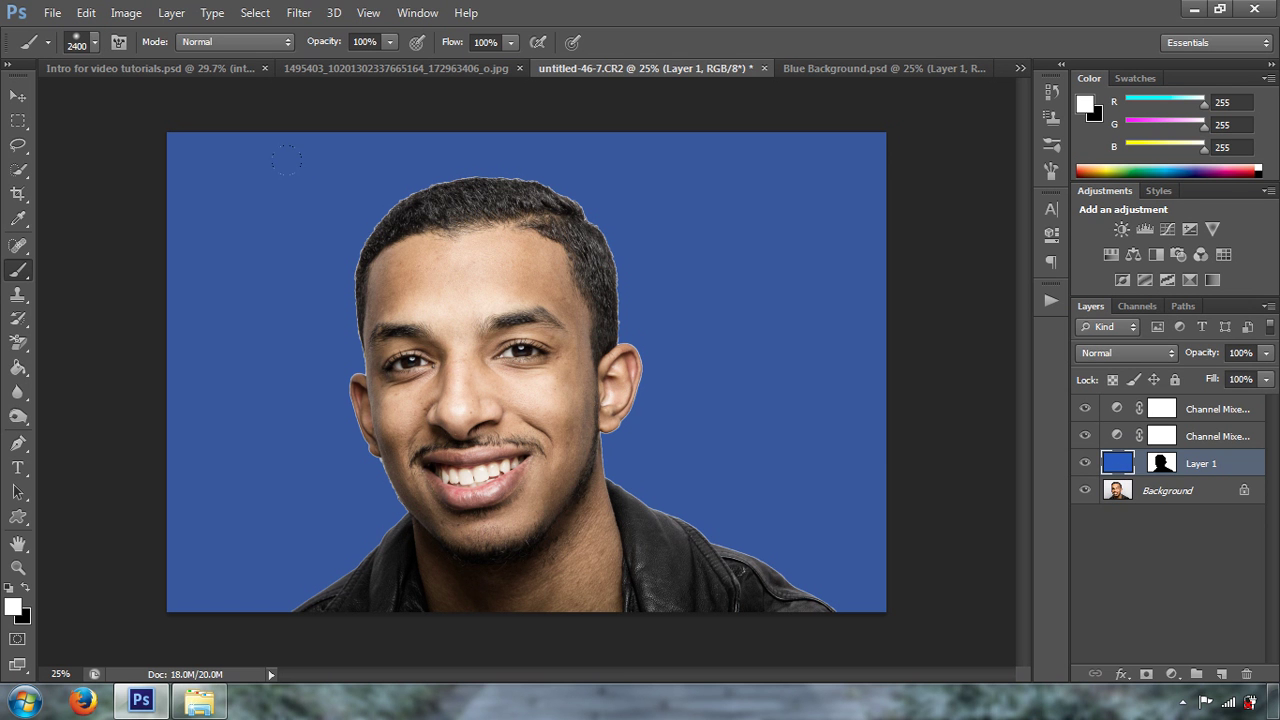
{"action": "left_click", "coordinate": [490, 340]}
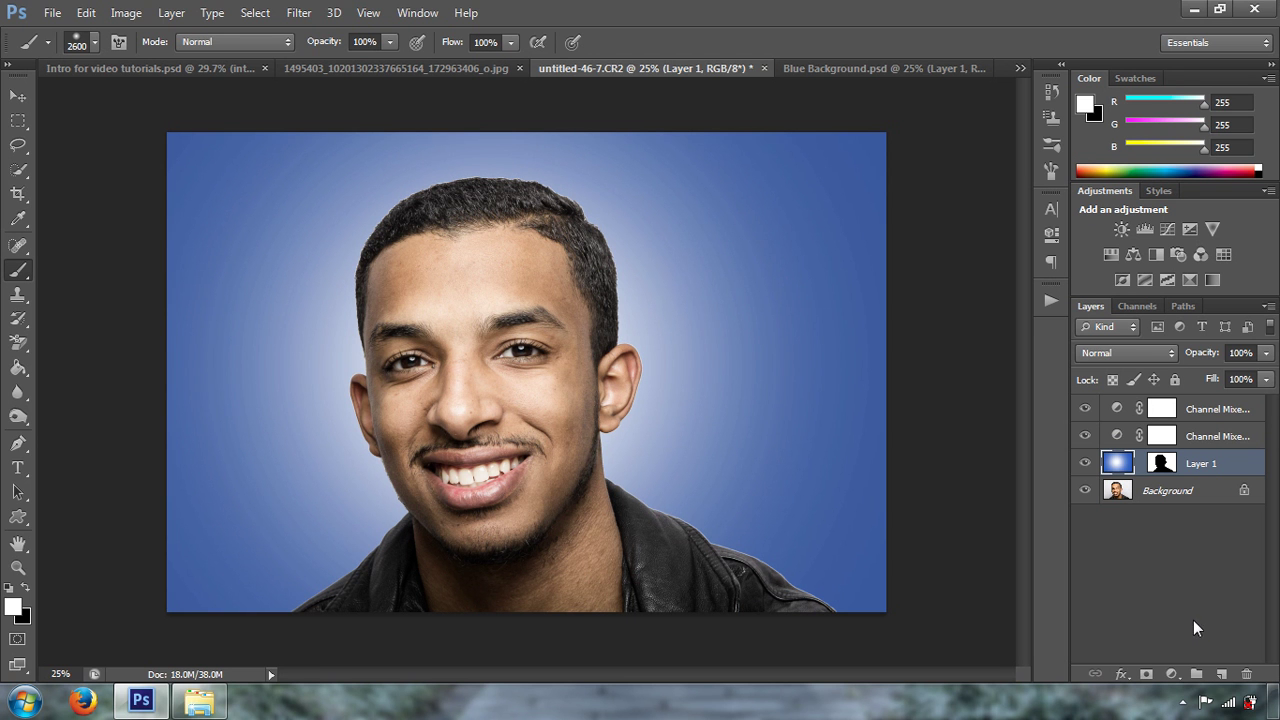
- Duplicate the Background layer and apply a High Pass filter with a 7.0 pixel radius to the copy
{"action": "left_click", "coordinate": [1122, 495]}
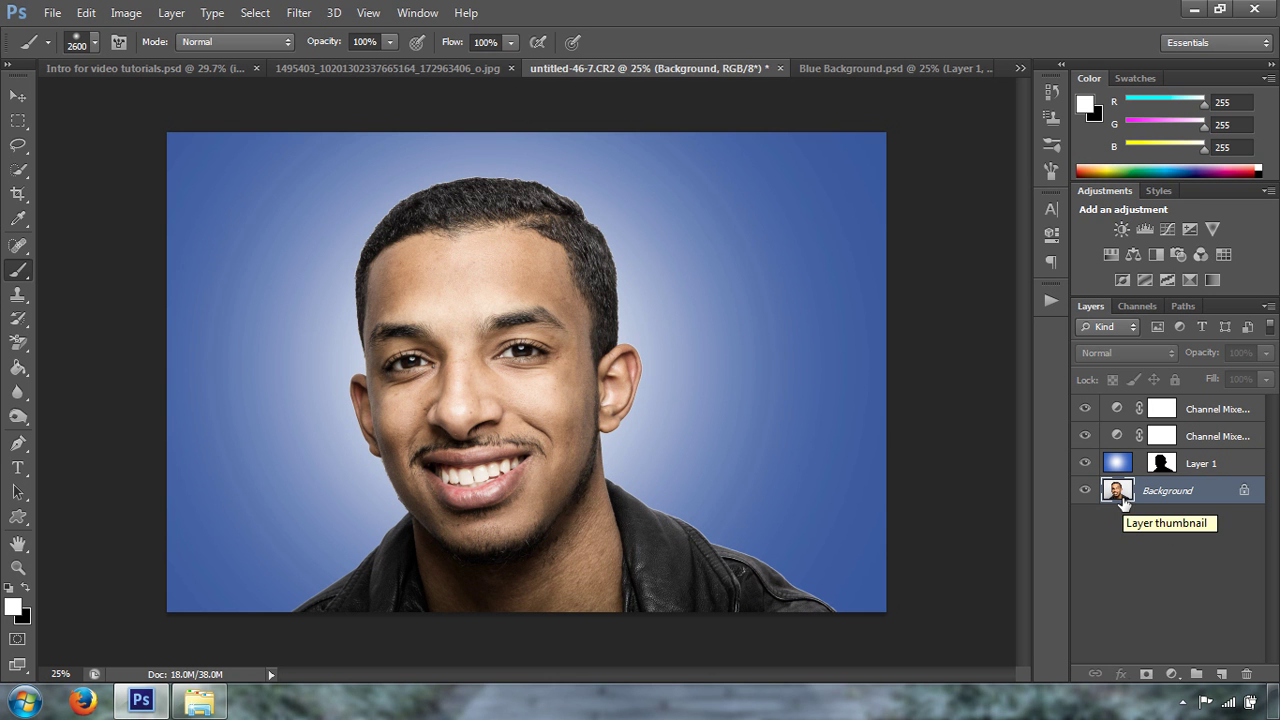
{"action": "key", "text": "ctrl+j"}
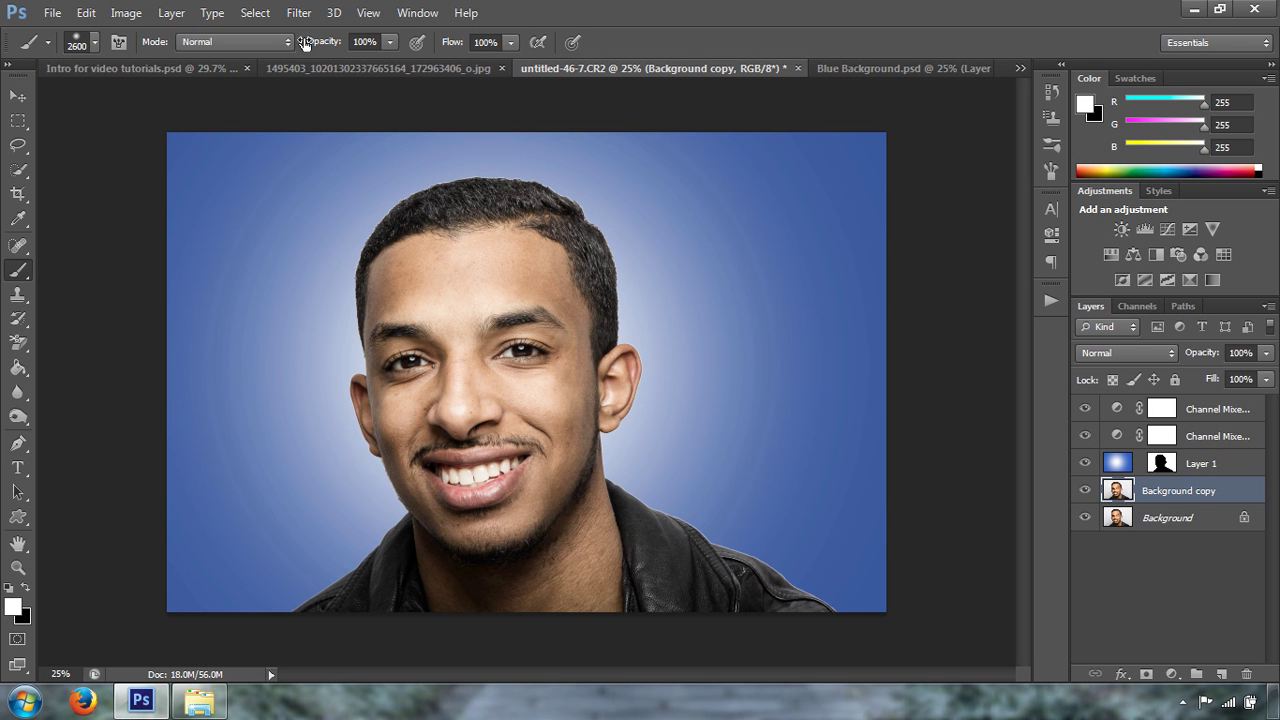
{"action": "left_click", "coordinate": [299, 13]}
{"action": "mouse_move", "coordinate": [491, 346]}
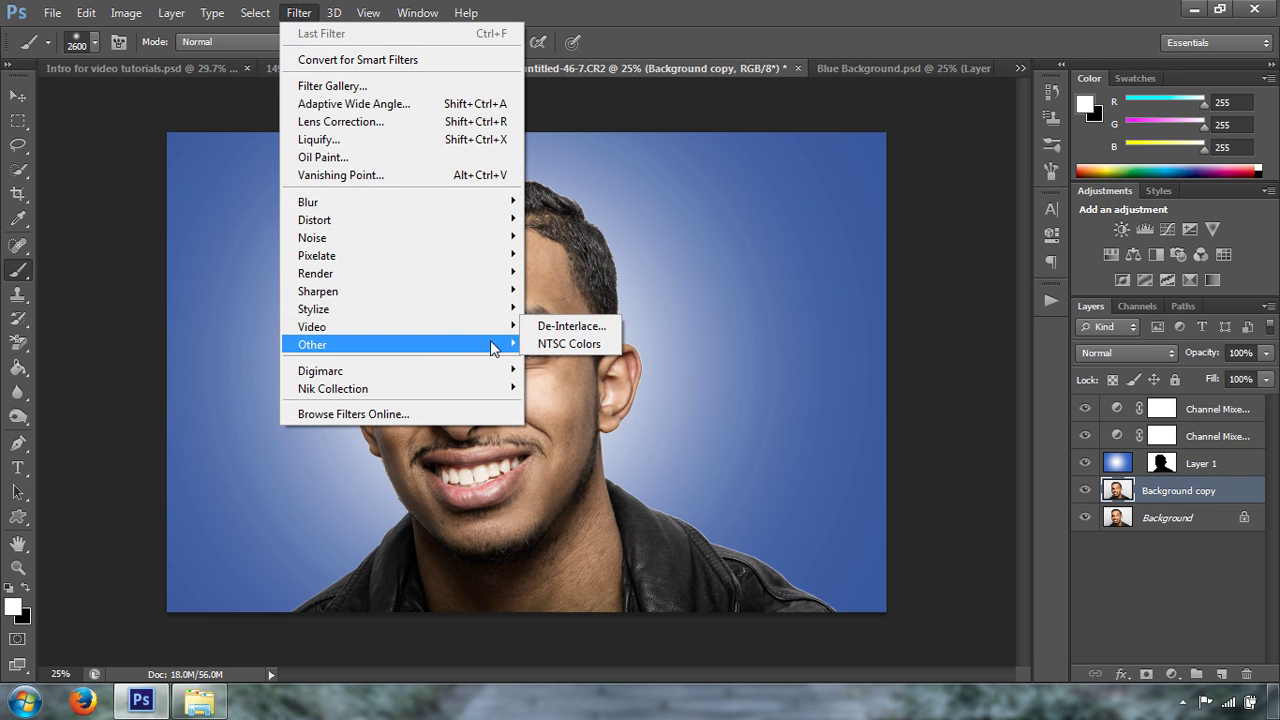
{"action": "left_click", "coordinate": [580, 362]}
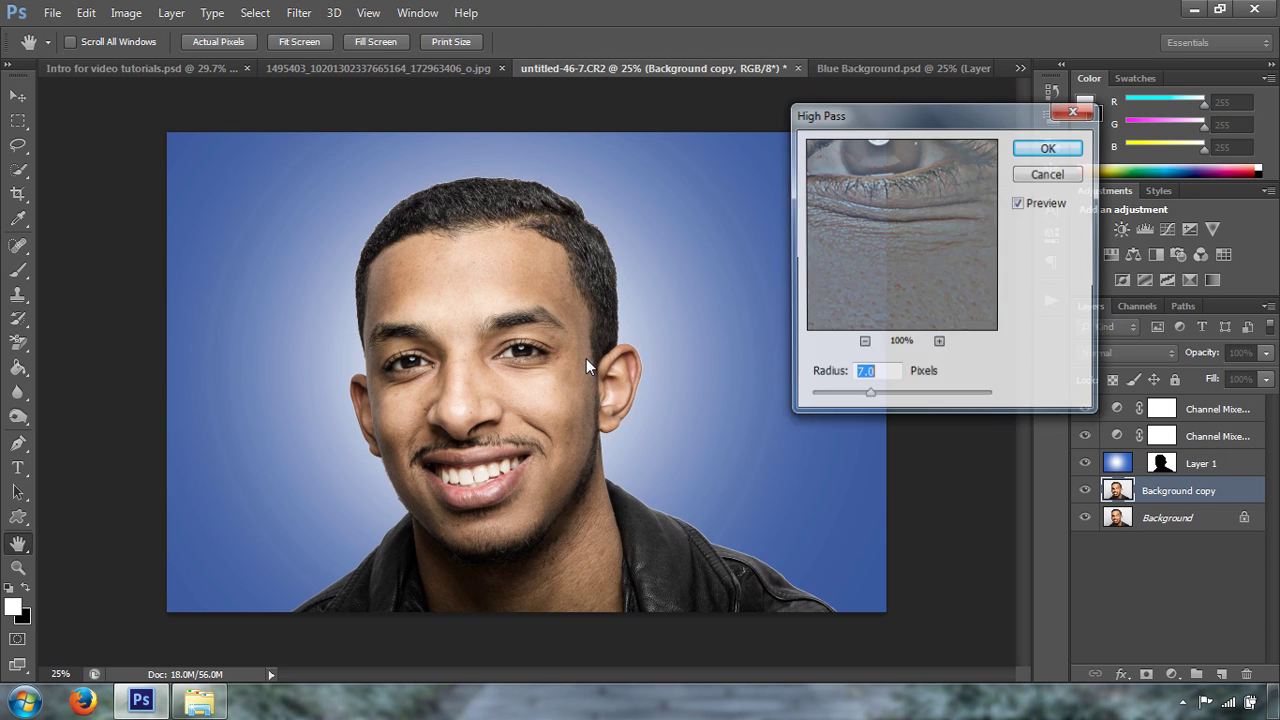
{"action": "left_click", "coordinate": [1050, 150]}
{"action": "key", "text": "b"}
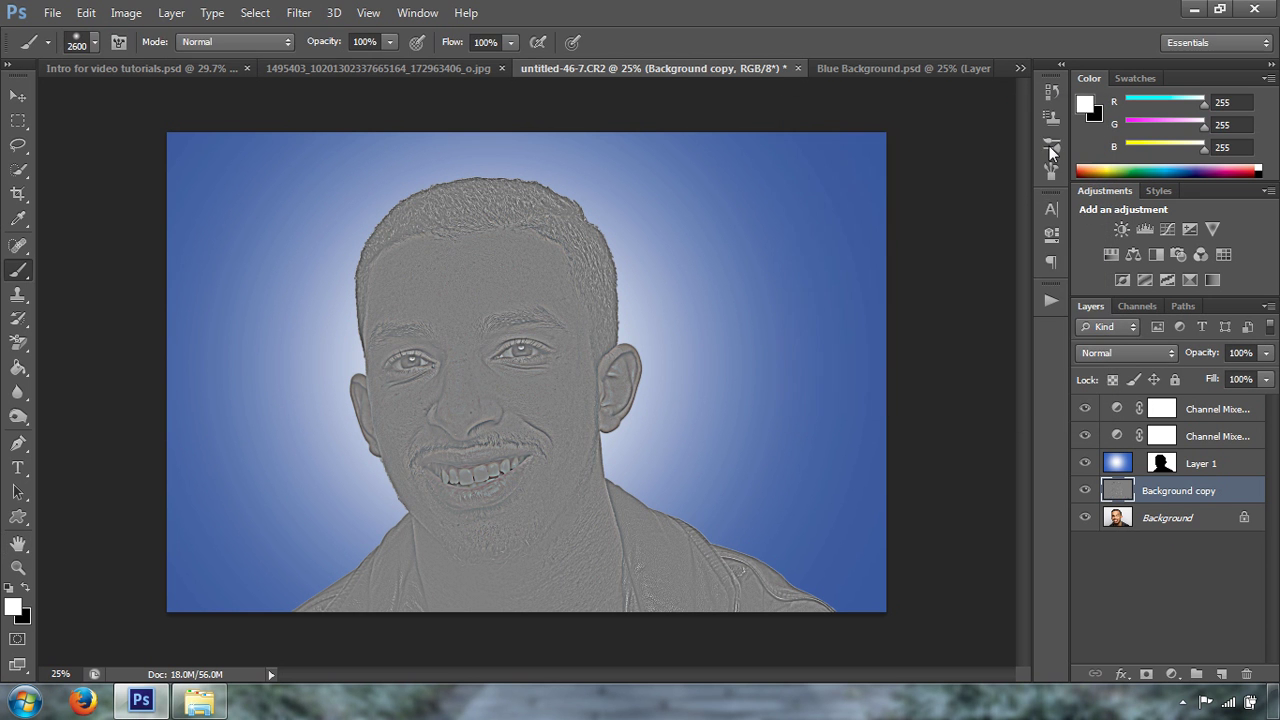
- Set the blending mode of Background copy to Soft Light and hide the layer to compare the sharpening
{"action": "left_click", "coordinate": [1139, 352]}
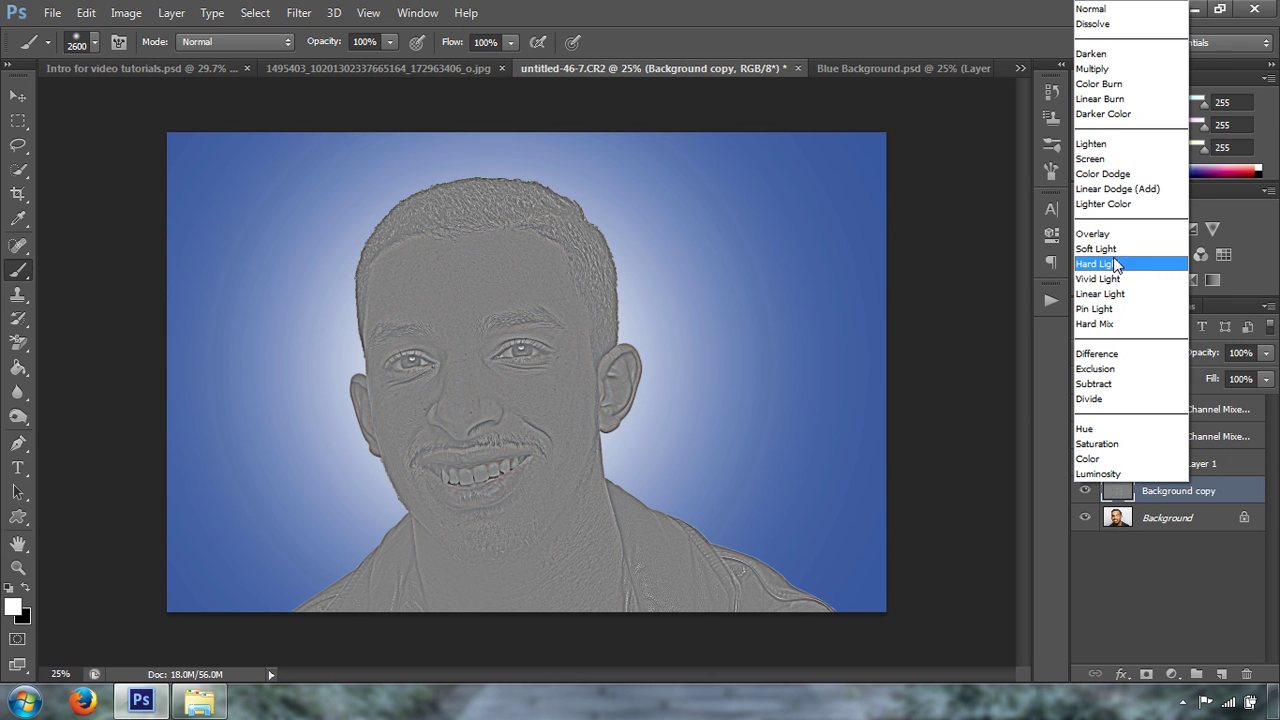
{"action": "left_click", "coordinate": [1113, 252]}
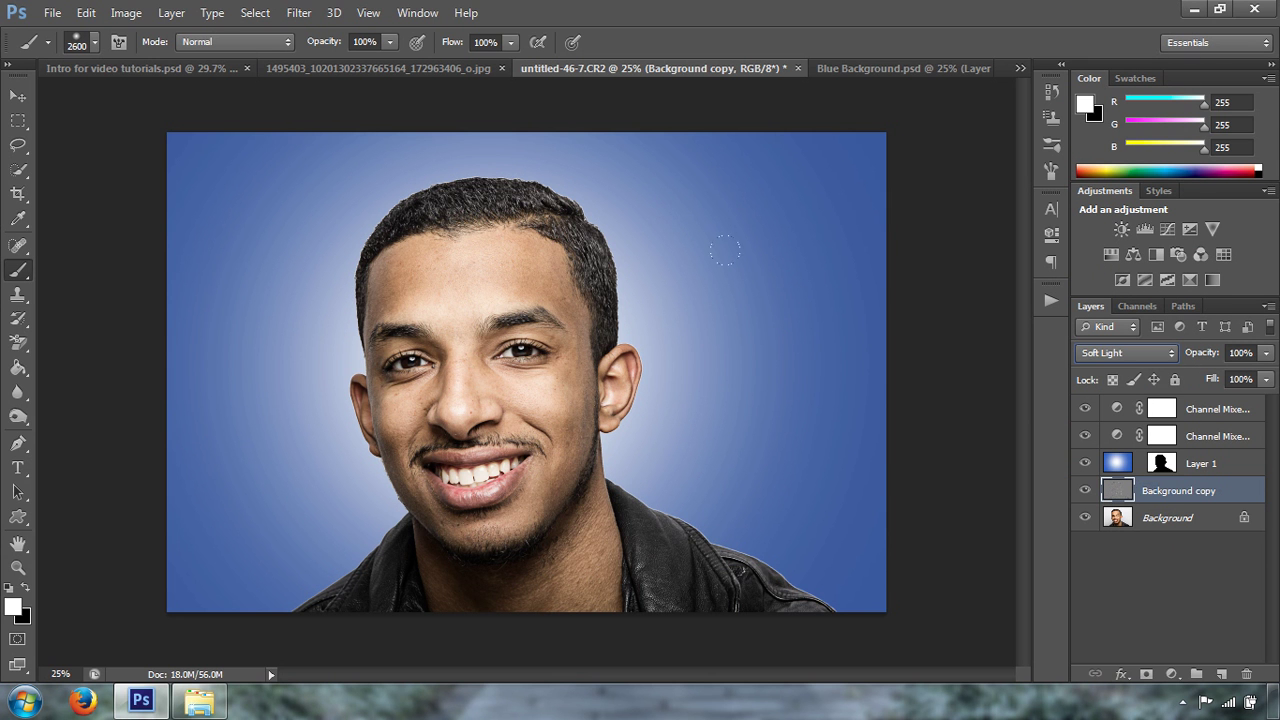
{"action": "left_click", "coordinate": [1088, 491]}
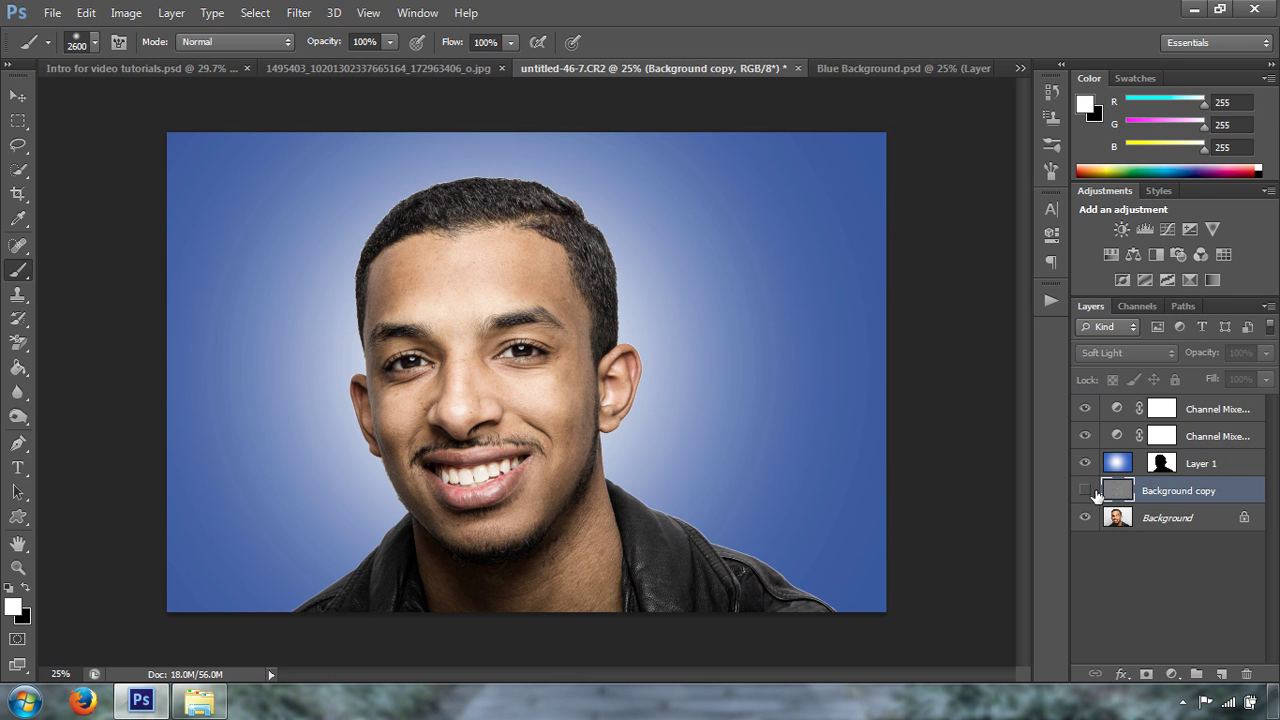
- Toggle the visibility of Background copy to compare the portrait with and without sharpening, leaving the layer shown
{"action": "left_click", "coordinate": [1092, 491]}
{"action": "left_click", "coordinate": [1092, 491]}
{"action": "left_click", "coordinate": [1092, 491]}
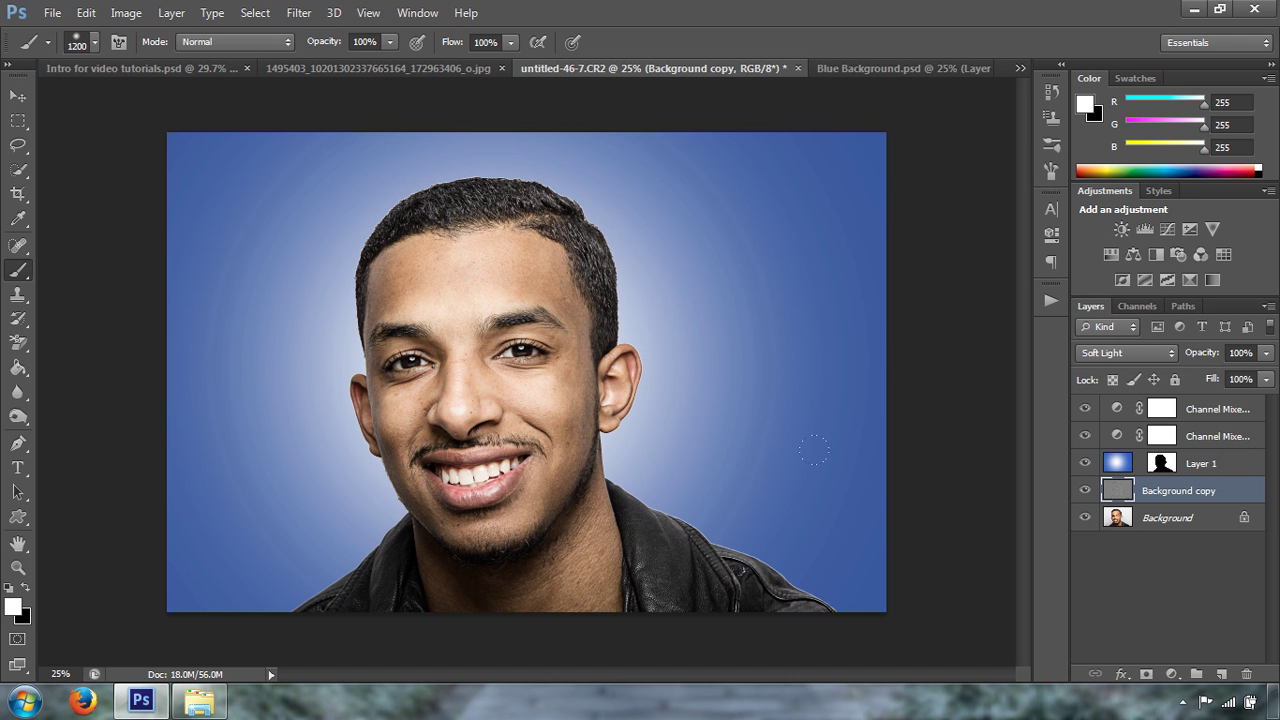
- Add a layer mask to Background copy and paint black over the man's facial skin with a soft brush to remove the sharpening there
{"action": "left_click", "coordinate": [1146, 674]}
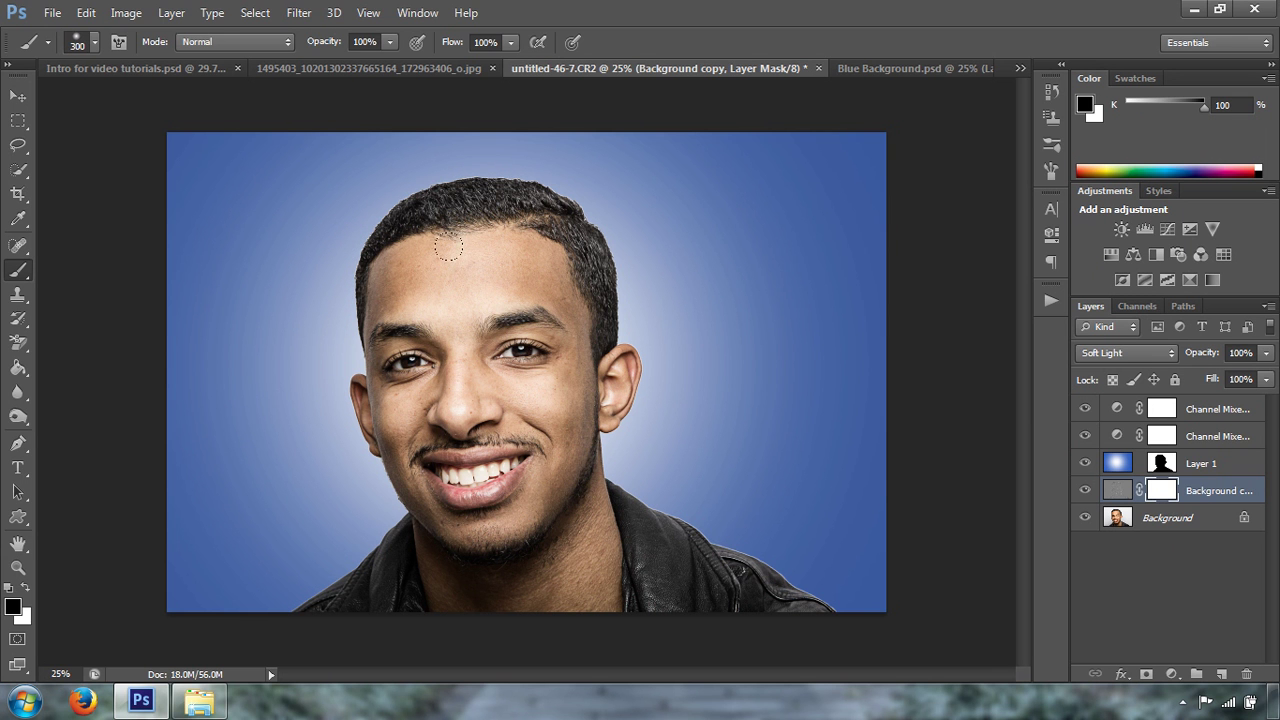
{"action": "key", "text": "bracketleft"}
{"action": "key", "text": "bracketleft"}
{"action": "mouse_move", "coordinate": [539, 400]}
{"action": "left_mouse_down"}
{"action": "mouse_move", "coordinate": [467, 383]}
{"action": "mouse_move", "coordinate": [540, 376]}
{"action": "mouse_move", "coordinate": [559, 417]}
{"action": "left_mouse_up"}
{"action": "mouse_move", "coordinate": [430, 398]}
{"action": "left_mouse_down"}
{"action": "mouse_move", "coordinate": [396, 391]}
{"action": "mouse_move", "coordinate": [447, 386]}
{"action": "mouse_move", "coordinate": [398, 424]}
{"action": "mouse_move", "coordinate": [405, 485]}
{"action": "left_mouse_up"}
{"action": "mouse_move", "coordinate": [443, 540]}
{"action": "left_mouse_down"}
{"action": "mouse_move", "coordinate": [437, 508]}
{"action": "mouse_move", "coordinate": [480, 530]}
{"action": "mouse_move", "coordinate": [541, 505]}
{"action": "mouse_move", "coordinate": [590, 400]}
{"action": "mouse_move", "coordinate": [577, 430]}
{"action": "mouse_move", "coordinate": [577, 390]}
{"action": "mouse_move", "coordinate": [580, 405]}
{"action": "mouse_move", "coordinate": [613, 400]}
{"action": "mouse_move", "coordinate": [619, 371]}
{"action": "mouse_move", "coordinate": [636, 370]}
{"action": "mouse_move", "coordinate": [620, 374]}
{"action": "mouse_move", "coordinate": [623, 327]}
{"action": "mouse_move", "coordinate": [592, 380]}
{"action": "left_mouse_up"}
{"action": "key", "text": "ctrl+plus"}
{"action": "key", "text": "ctrl+plus"}
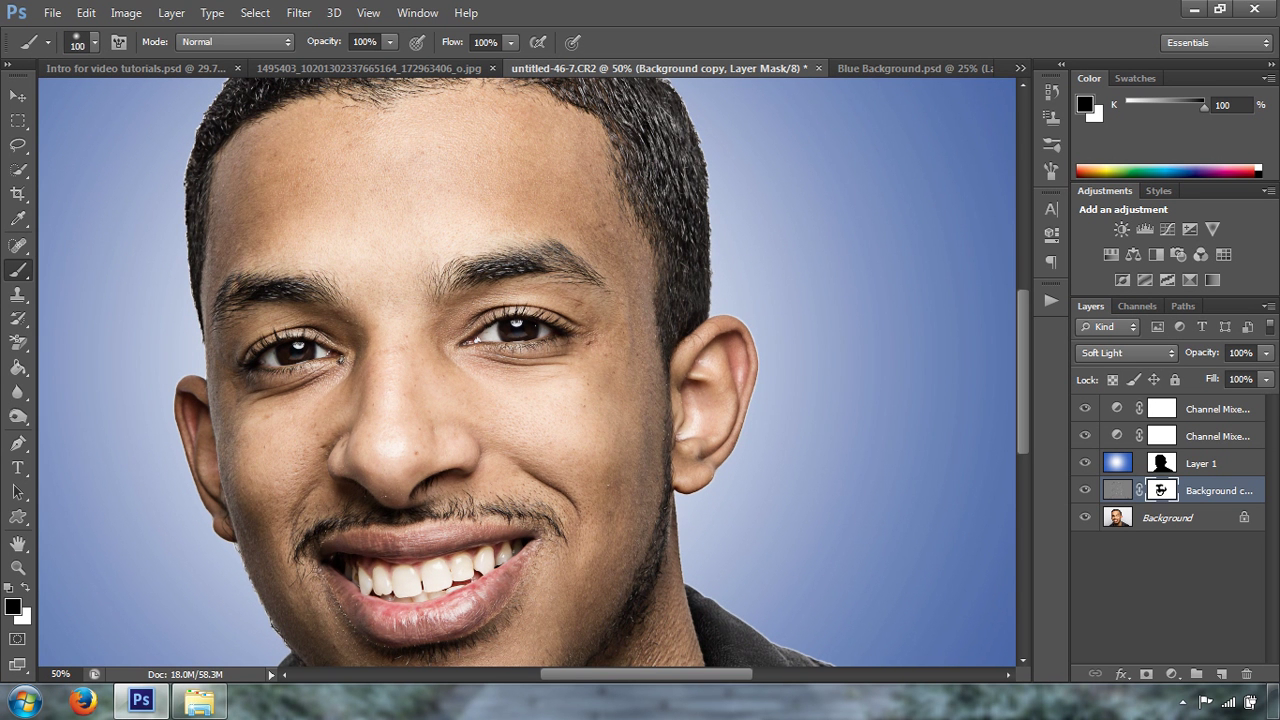
{"action": "key", "text": "bracketleft"}
- Toggle the masked Background copy layer off and on to compare the sharpening on the hair and face, then view the whole portrait
{"action": "scroll", "coordinate": [1024, 376], "scroll_direction": "up", "scroll_amount": 3}
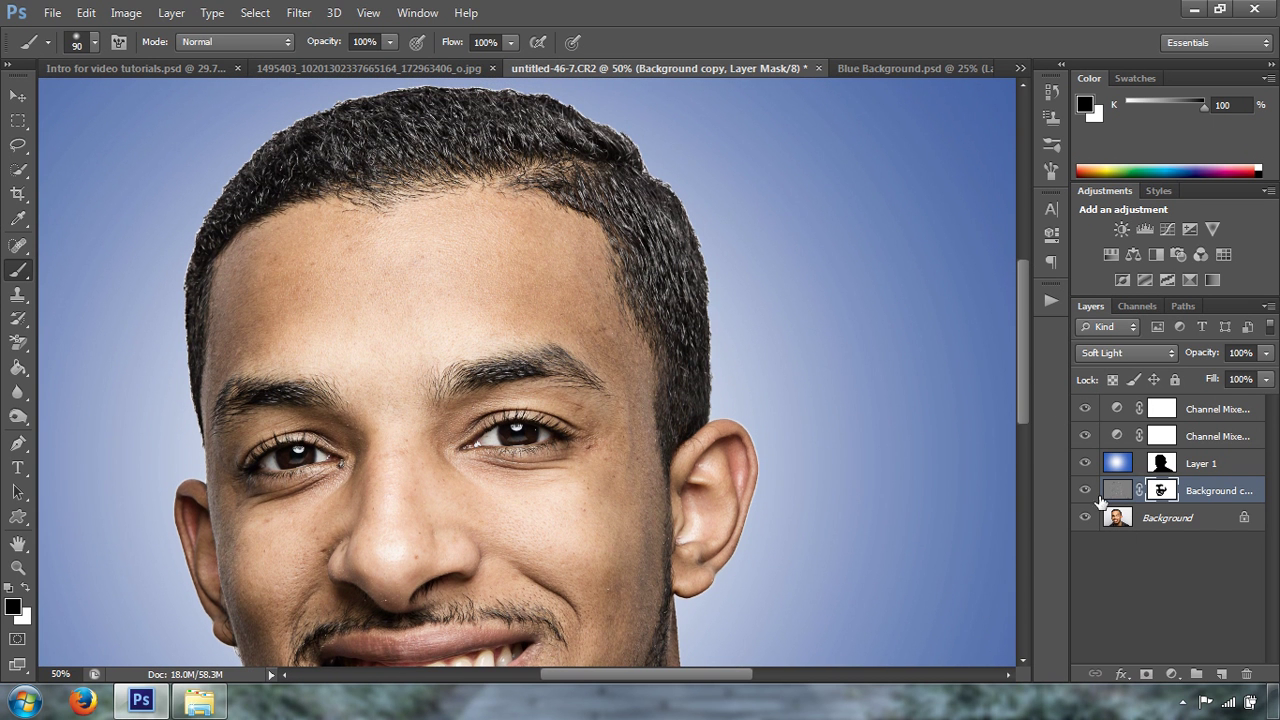
{"action": "left_click", "coordinate": [1085, 490]}
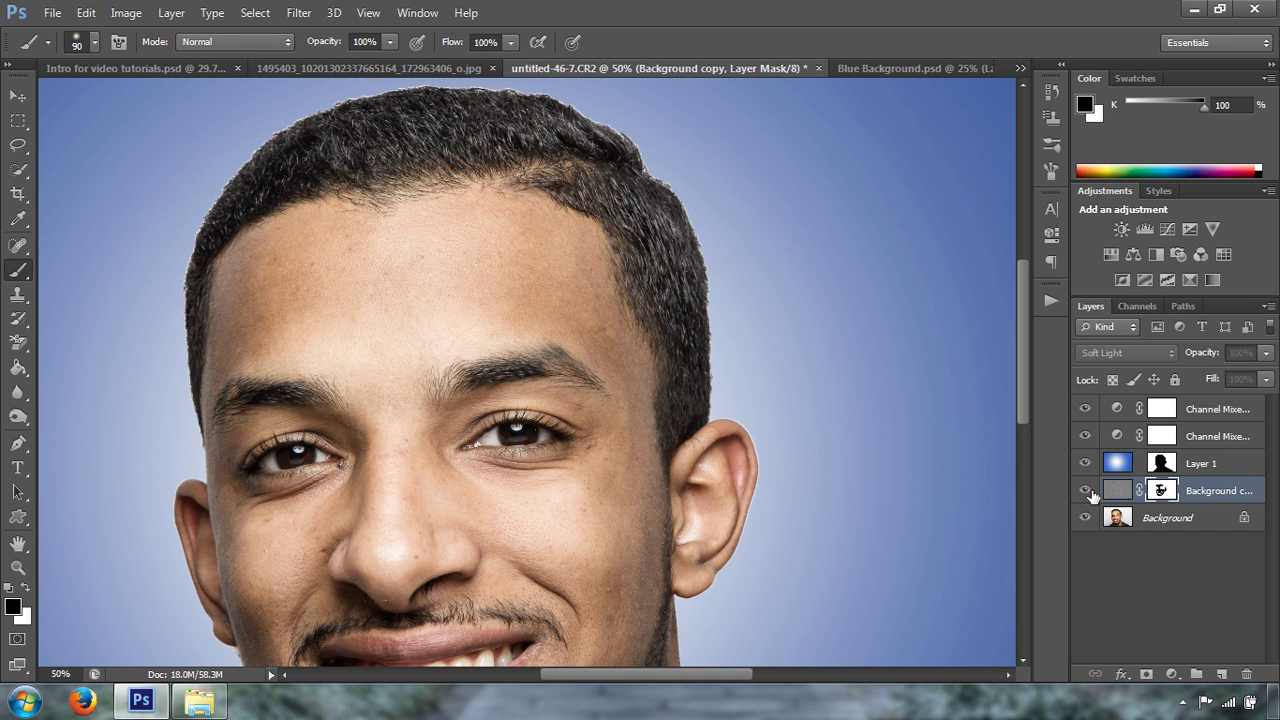
{"action": "left_click", "coordinate": [1093, 493]}
{"action": "left_click", "coordinate": [1094, 494]}
{"action": "left_click", "coordinate": [1085, 490]}
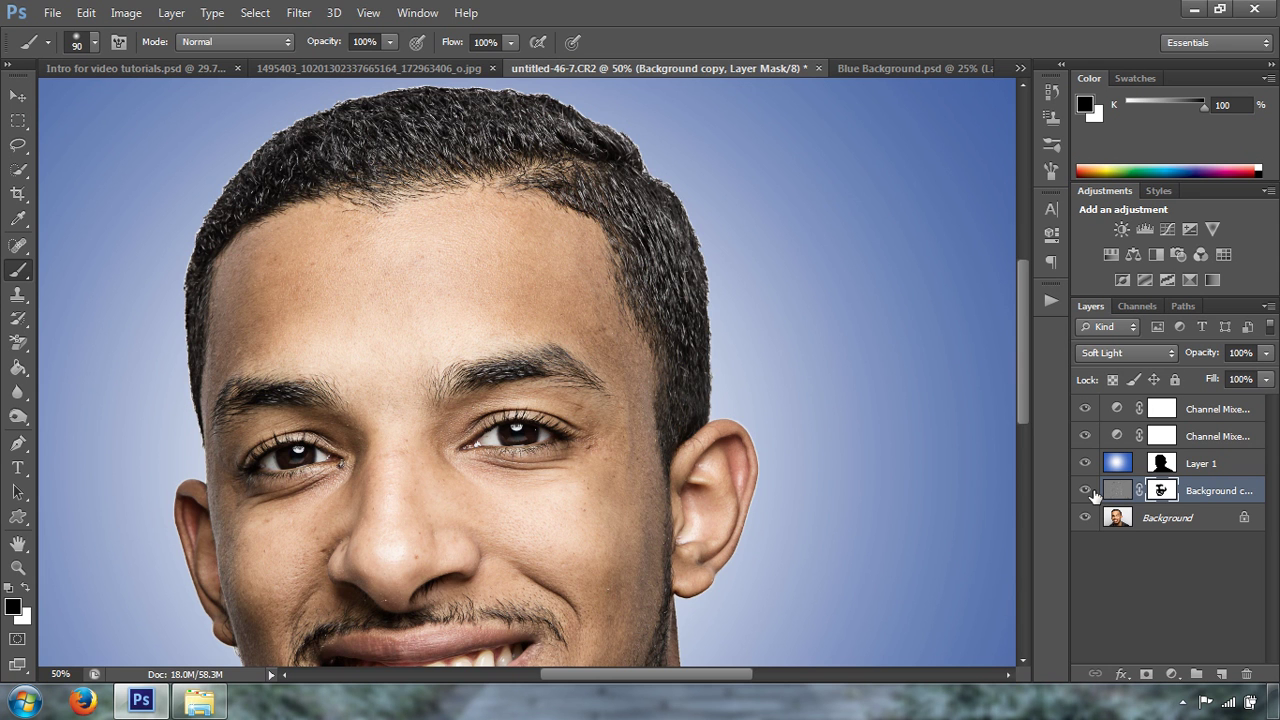
{"action": "key", "text": "ctrl+0"}
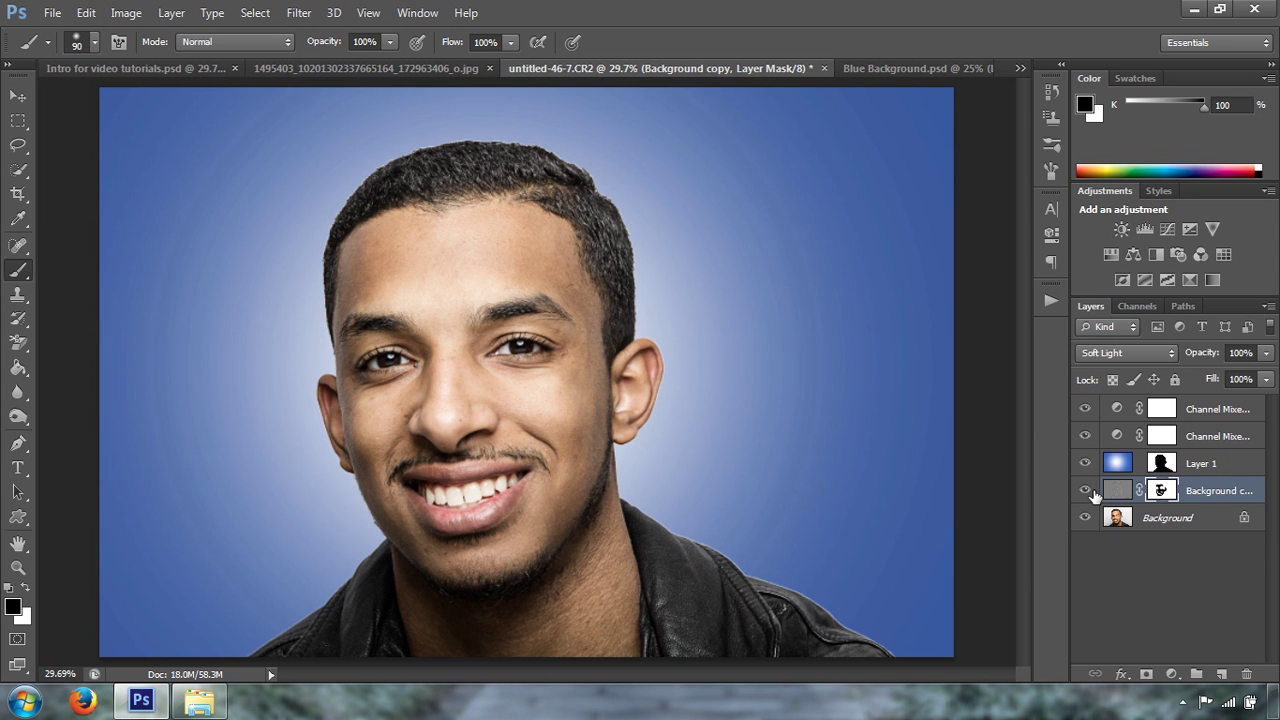
{"action": "key", "text": "ctrl+minus"}
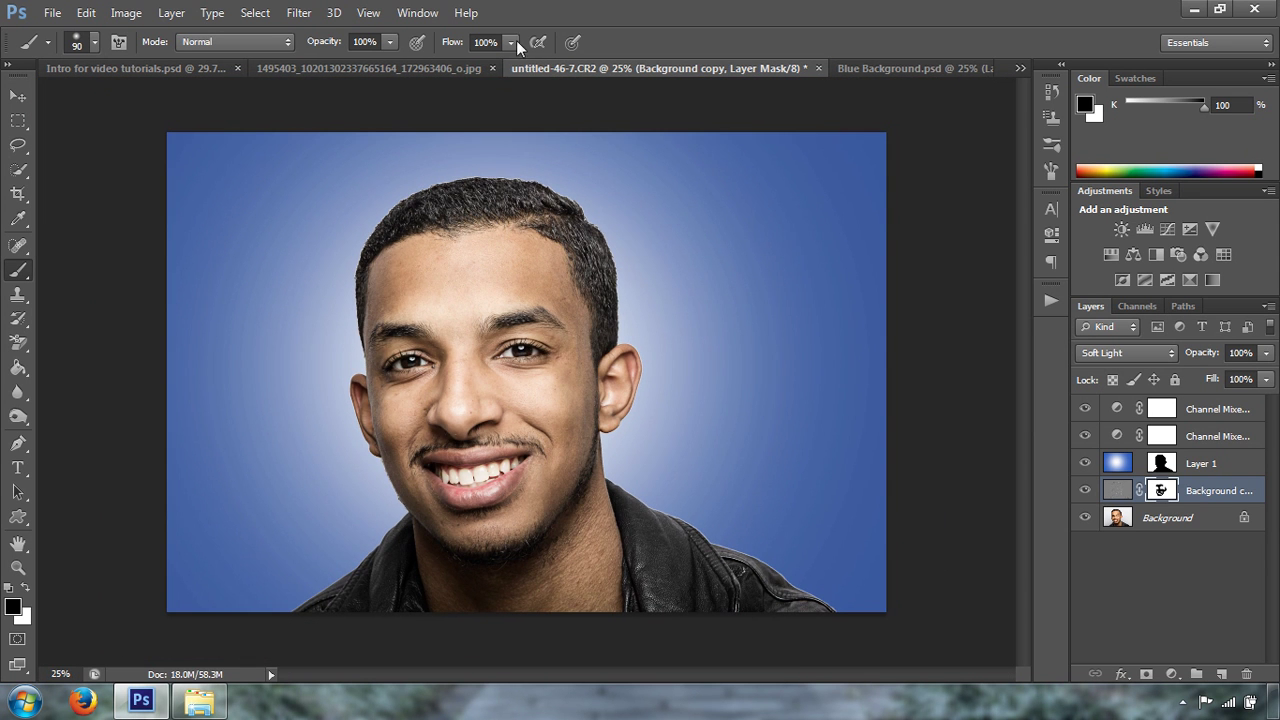
- Switch to Intro for video tutorials.psd, show the end group and hide the intro group
{"action": "left_click", "coordinate": [133, 68]}
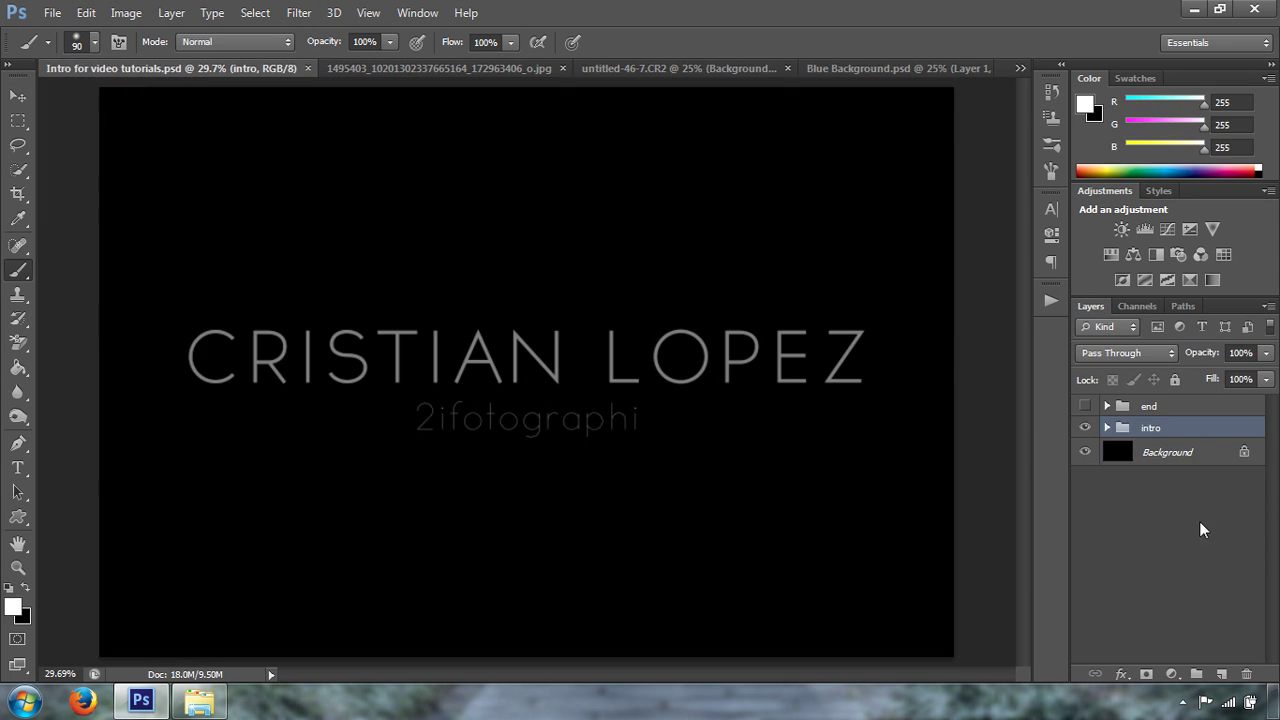
{"action": "left_click", "coordinate": [1085, 406]}
{"action": "left_click", "coordinate": [1085, 427]}
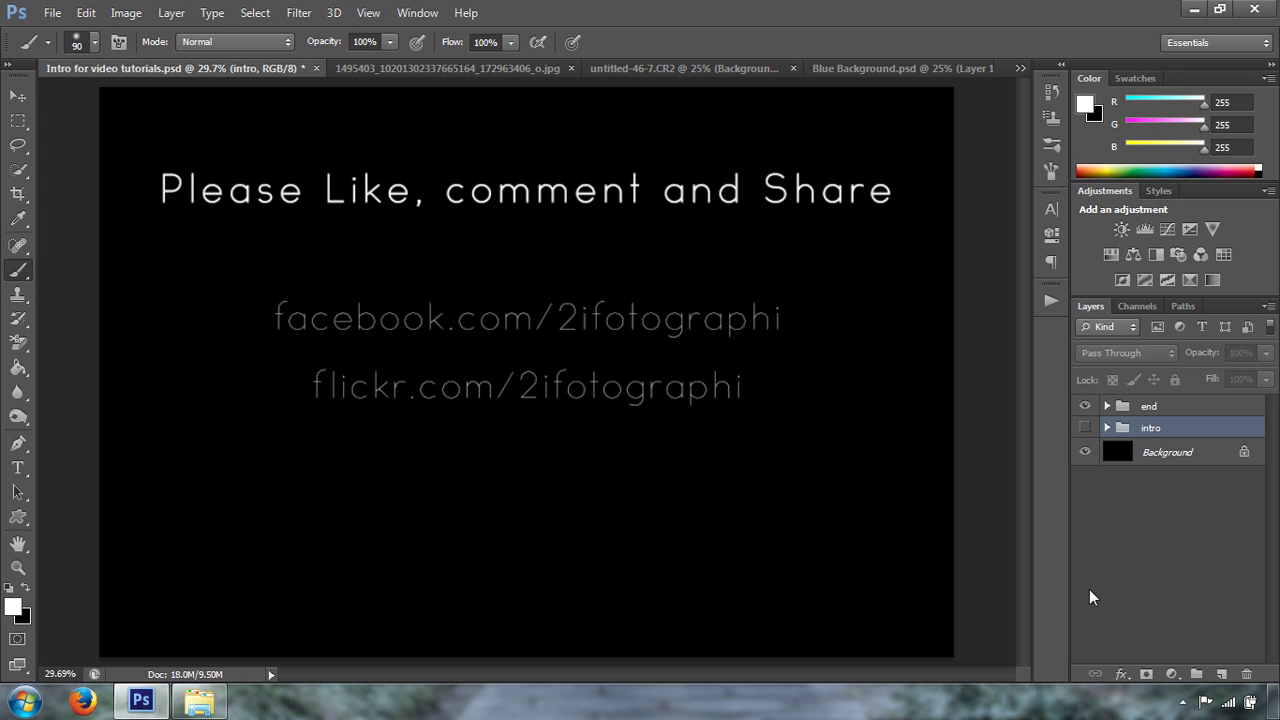